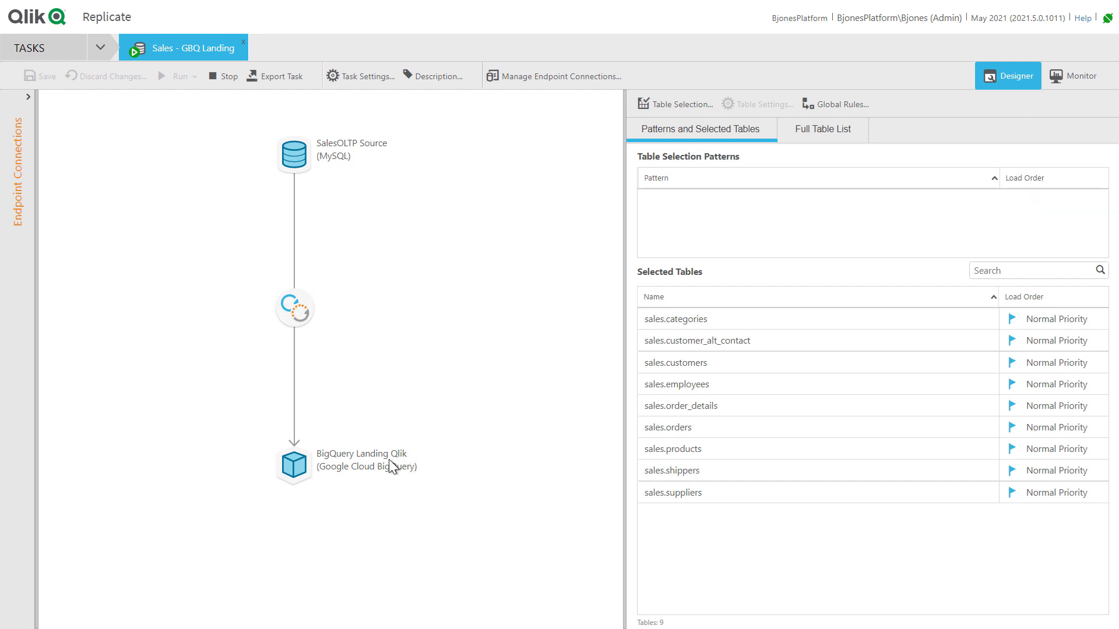
Check the BigQuery target connection, then review the task's Full Load and Change Processing monitor tabs.
double_click(341, 456)
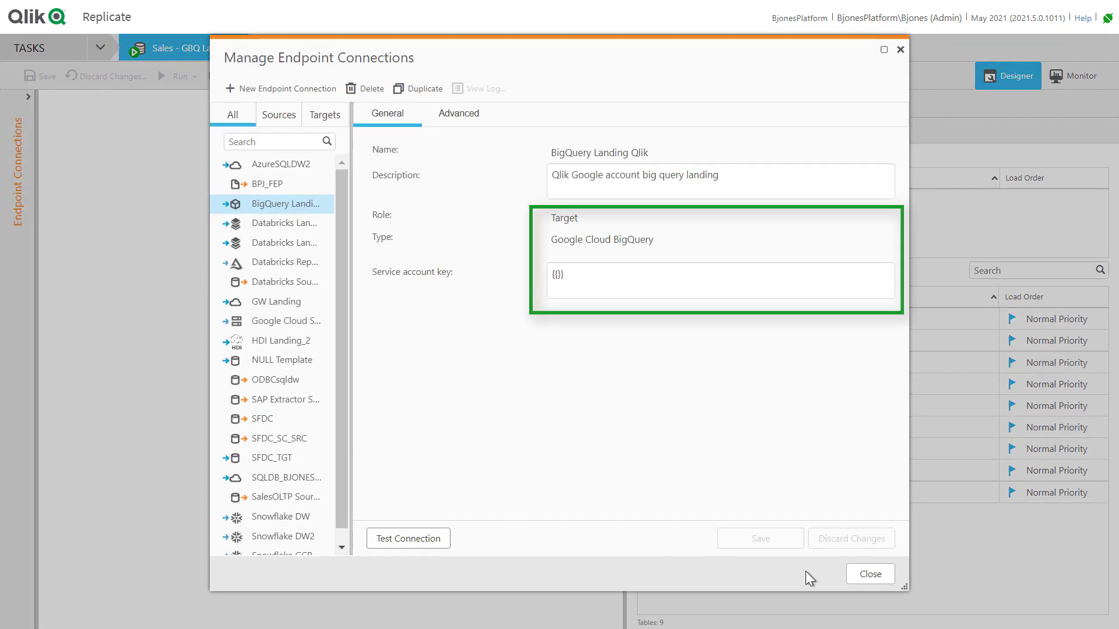
click(870, 583)
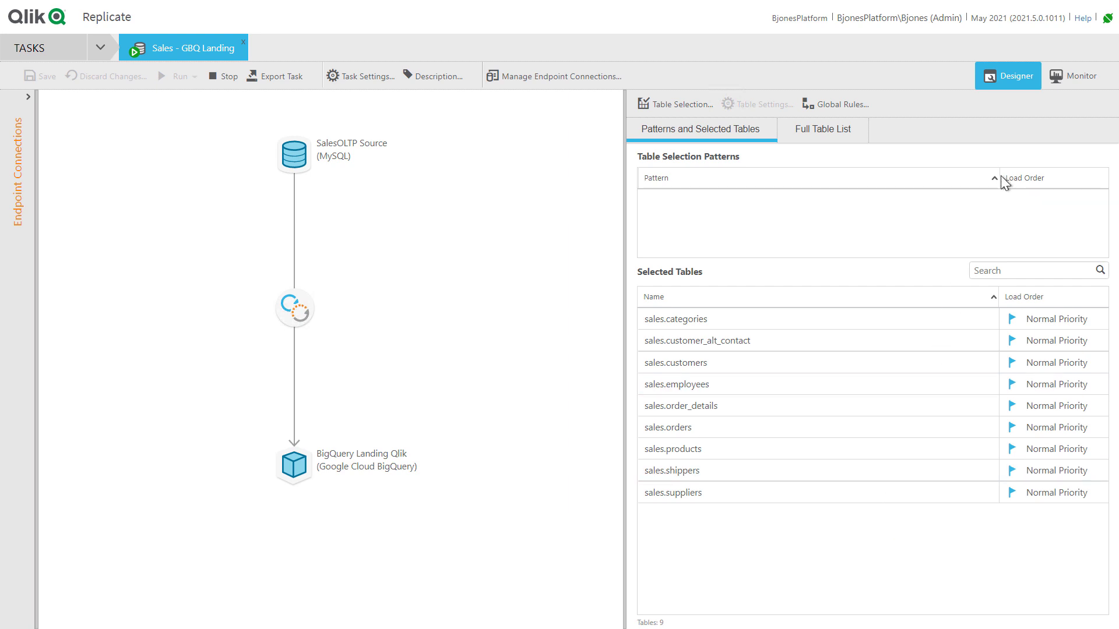
click(1079, 77)
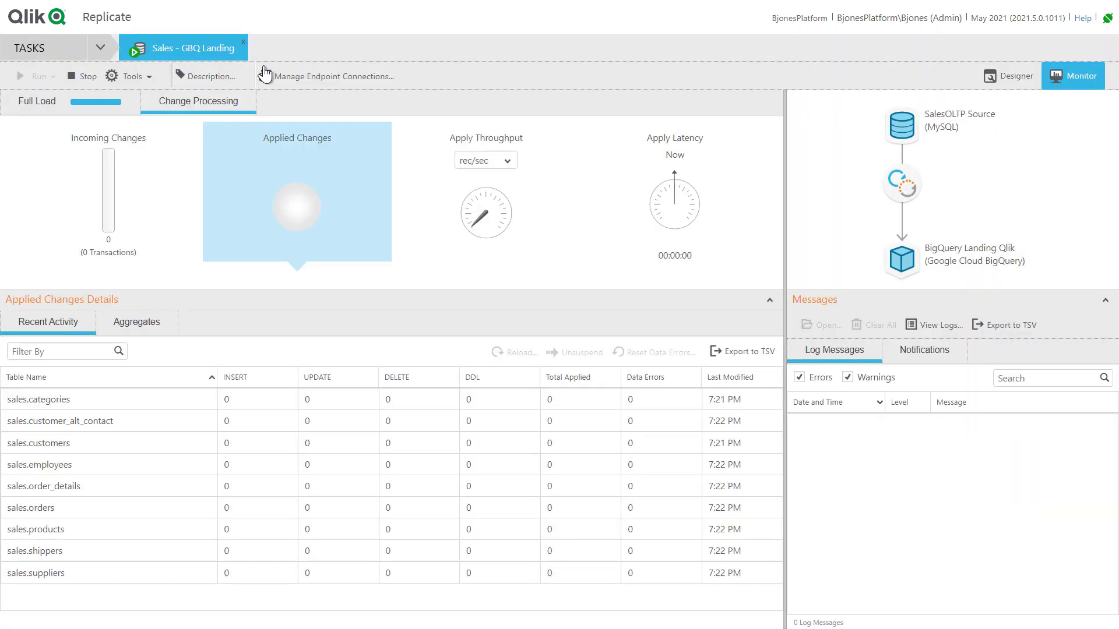
click(88, 107)
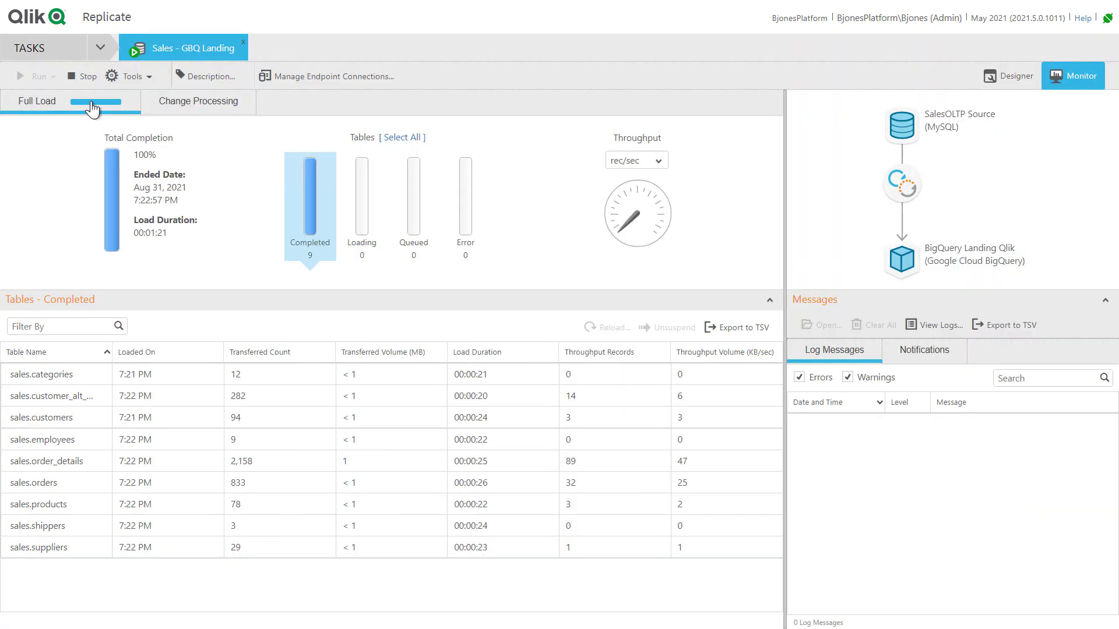
click(213, 105)
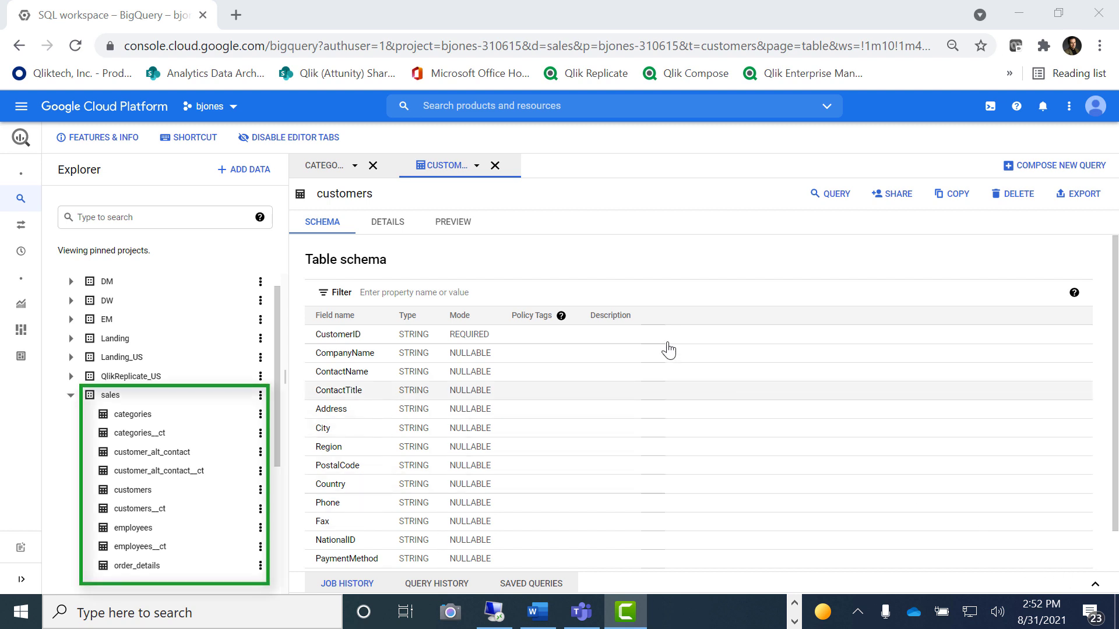
Preview the customers table rows, return to its schema, then open the customers__ct table schema.
click(447, 230)
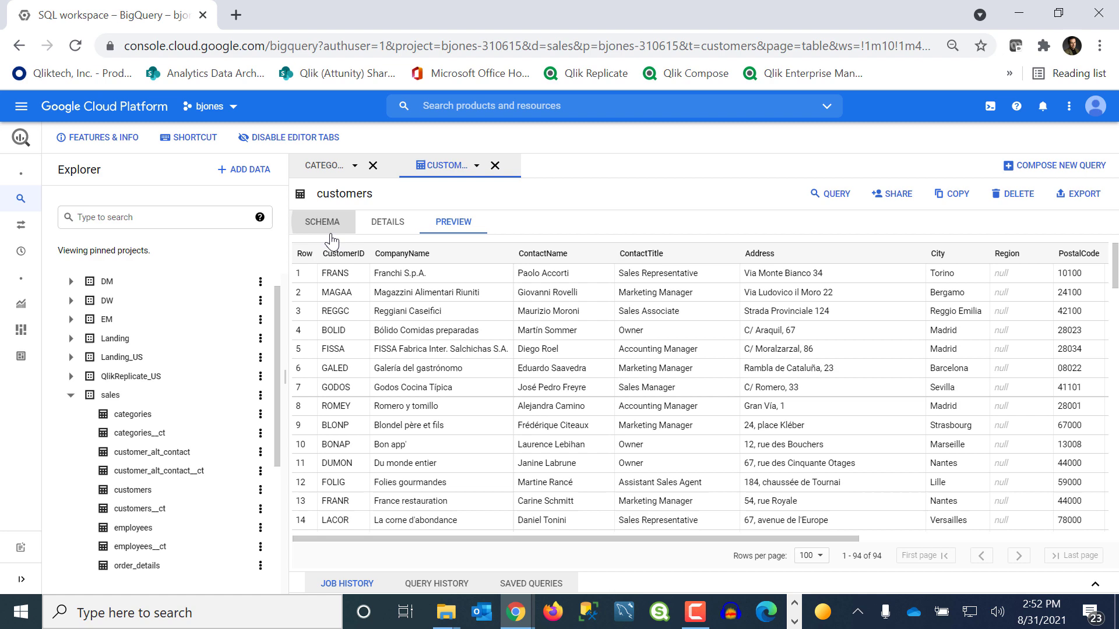
click(330, 236)
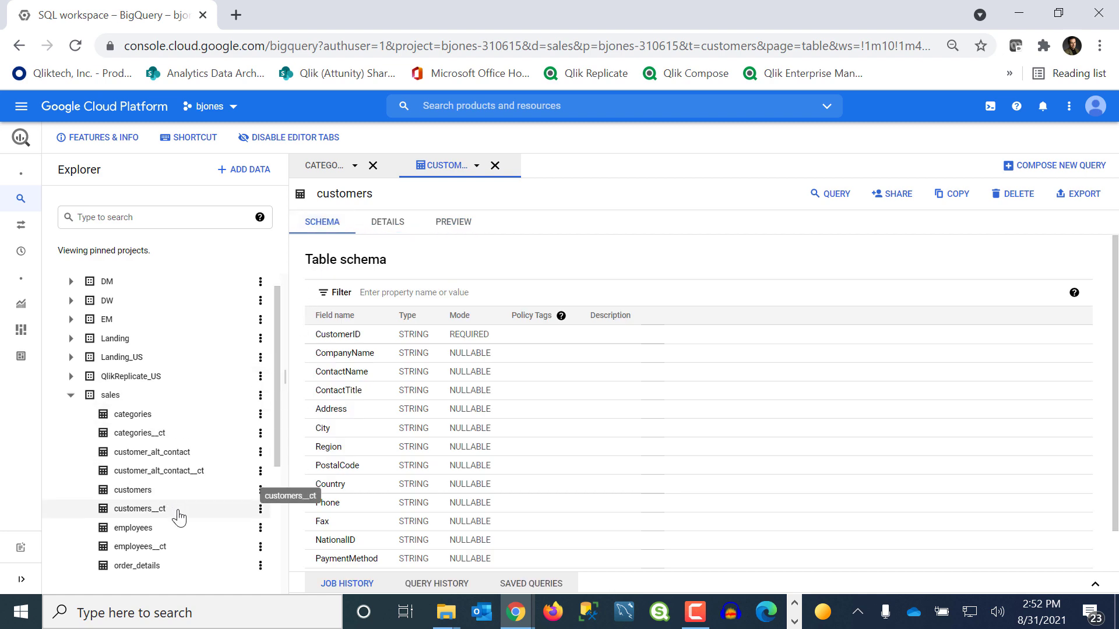
click(179, 516)
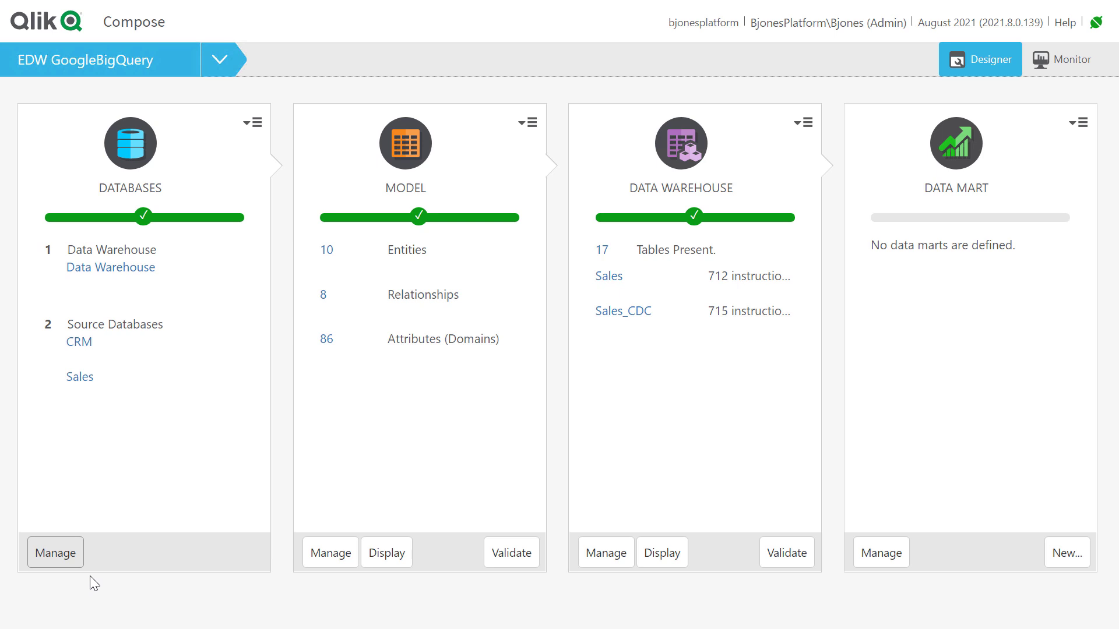
click(51, 554)
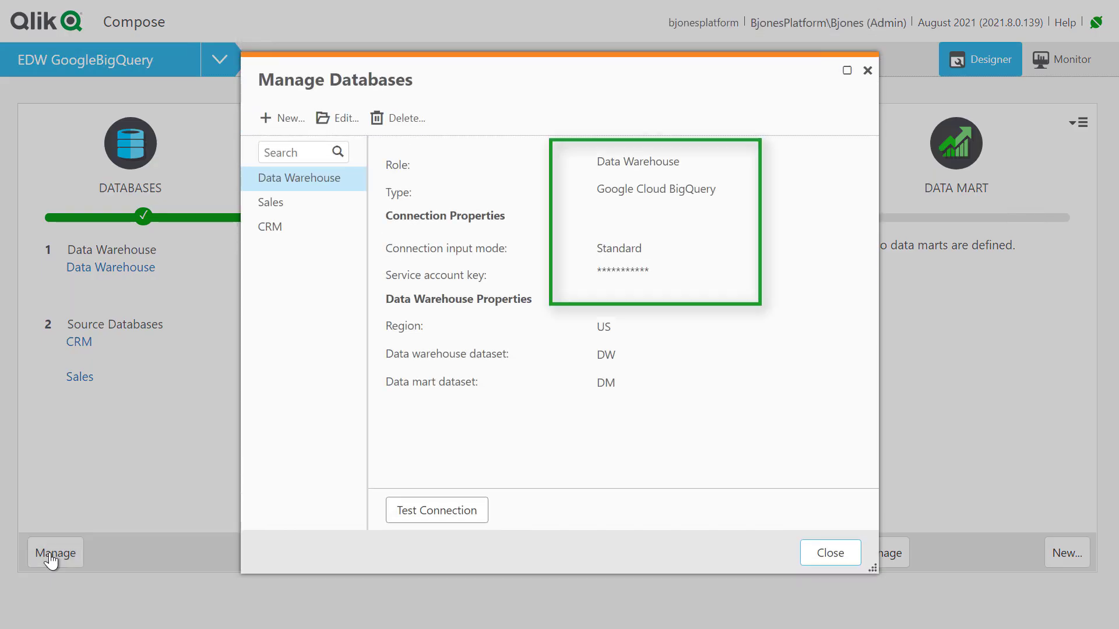
click(285, 198)
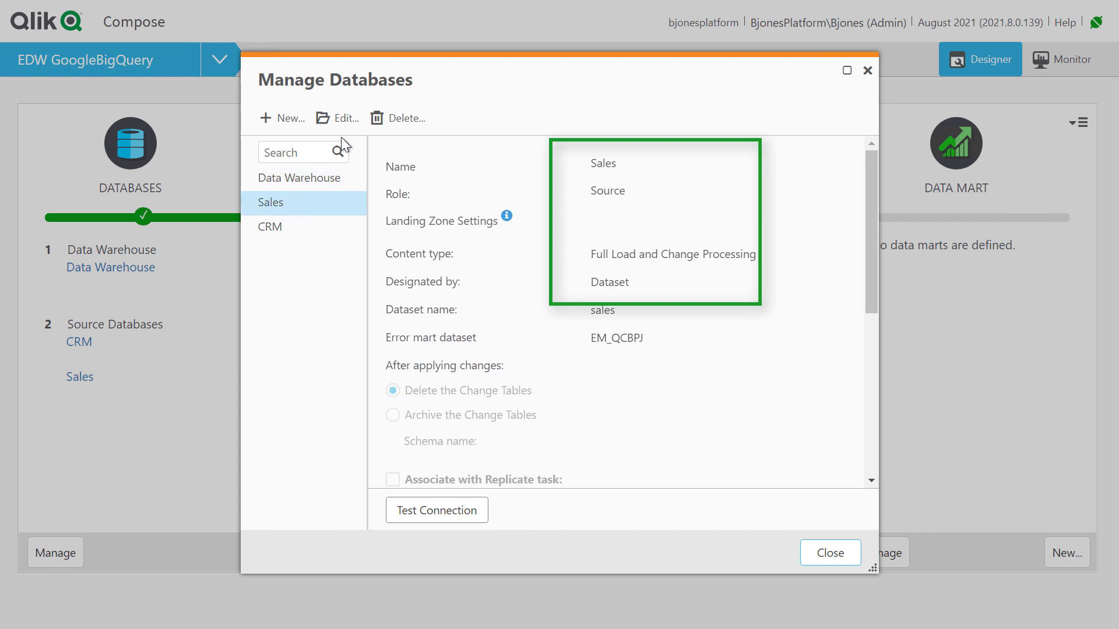
click(342, 115)
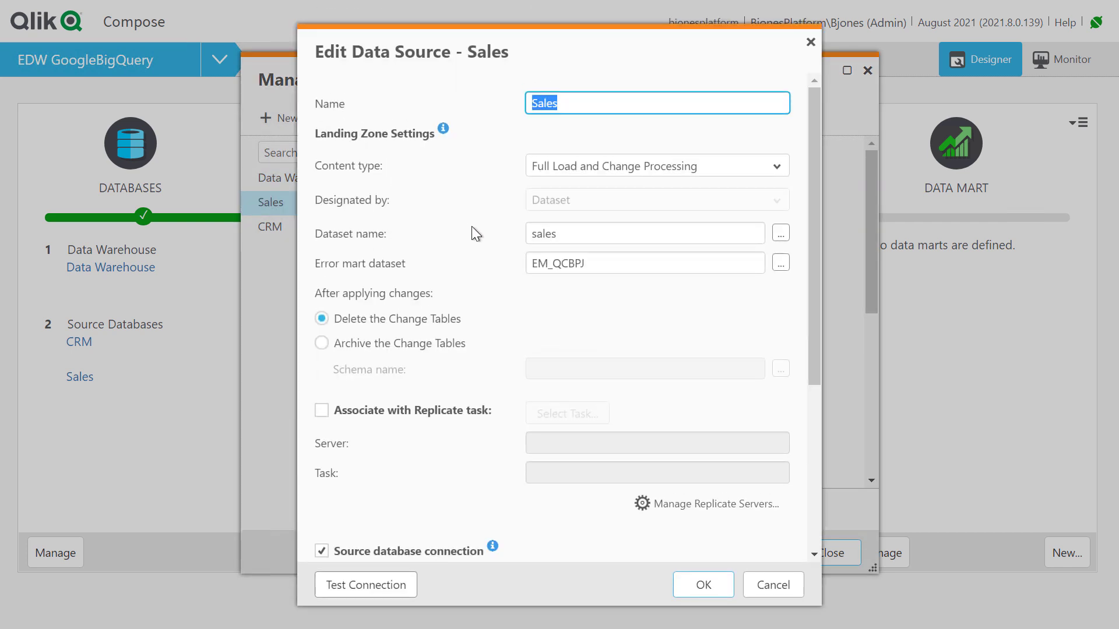
click(707, 505)
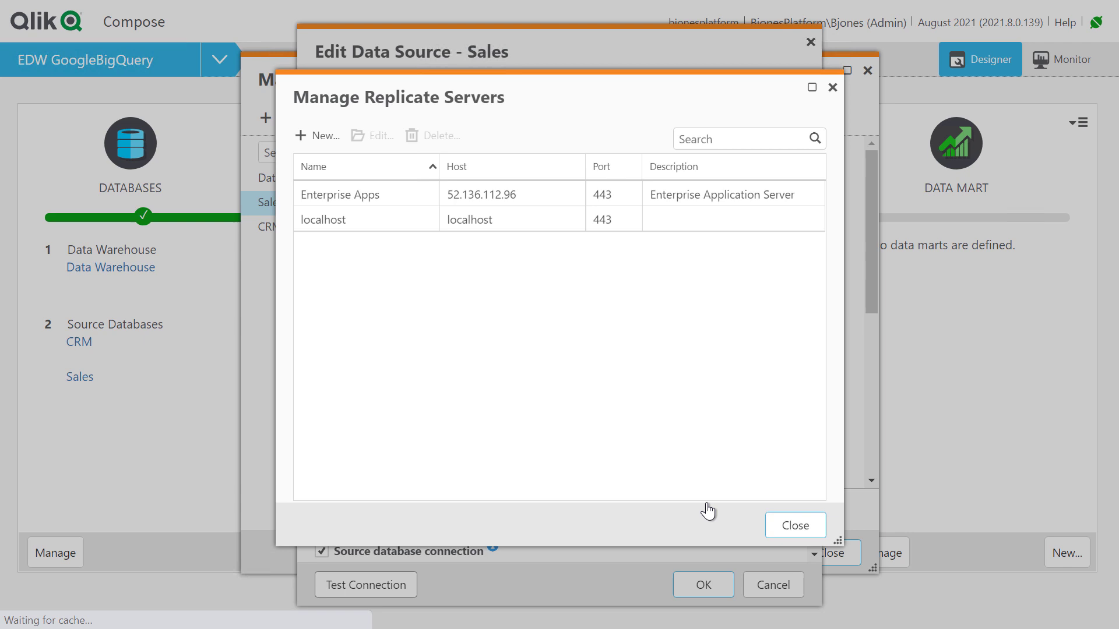
click(784, 529)
click(729, 590)
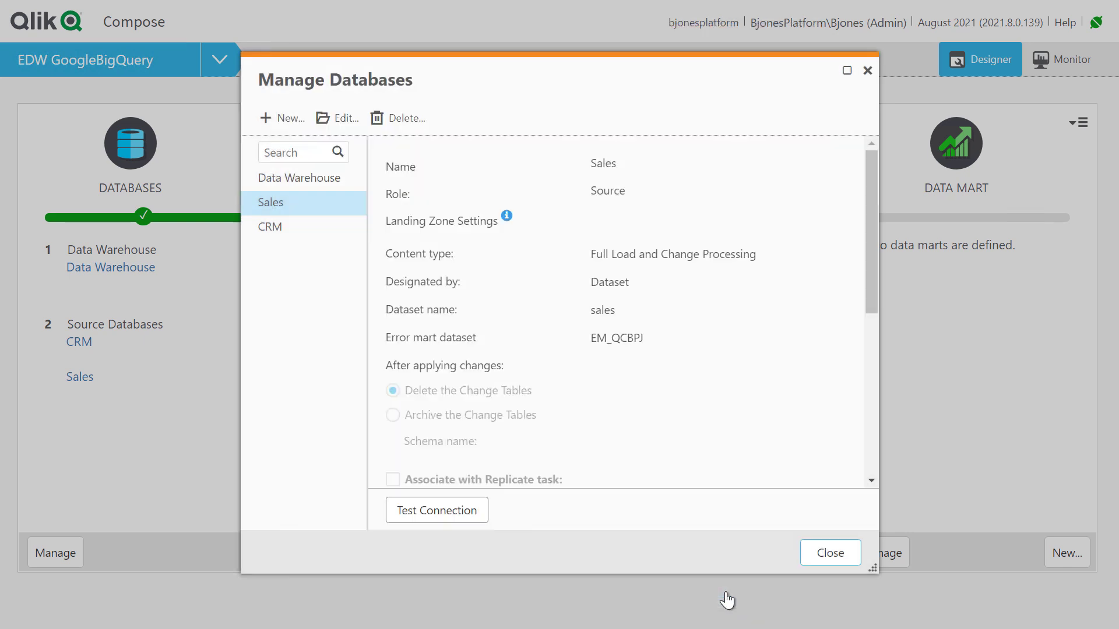
click(829, 553)
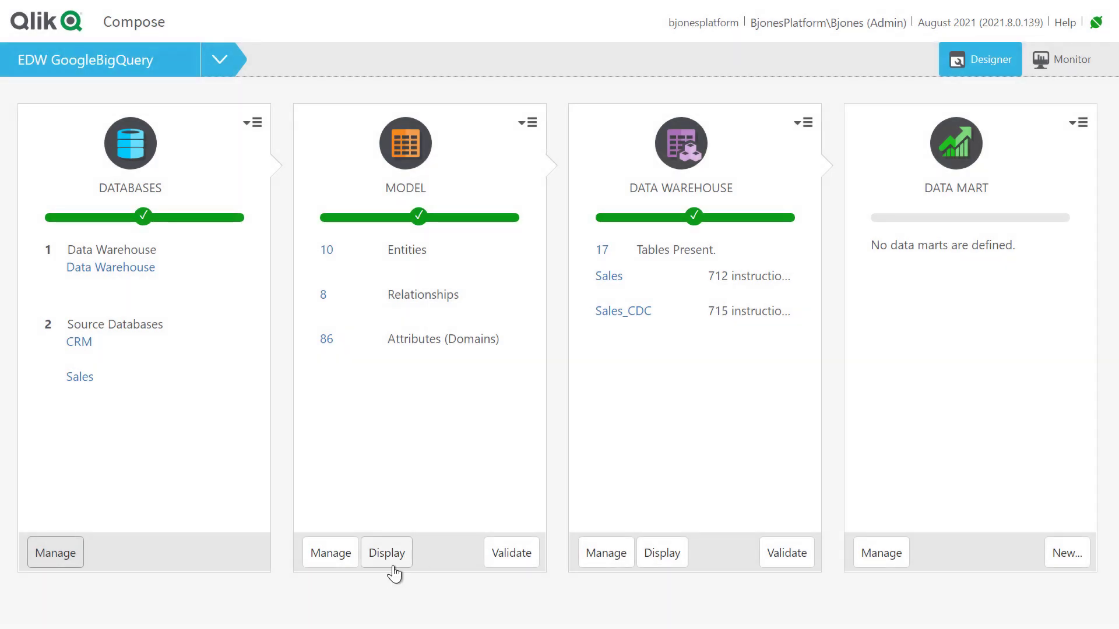
click(388, 563)
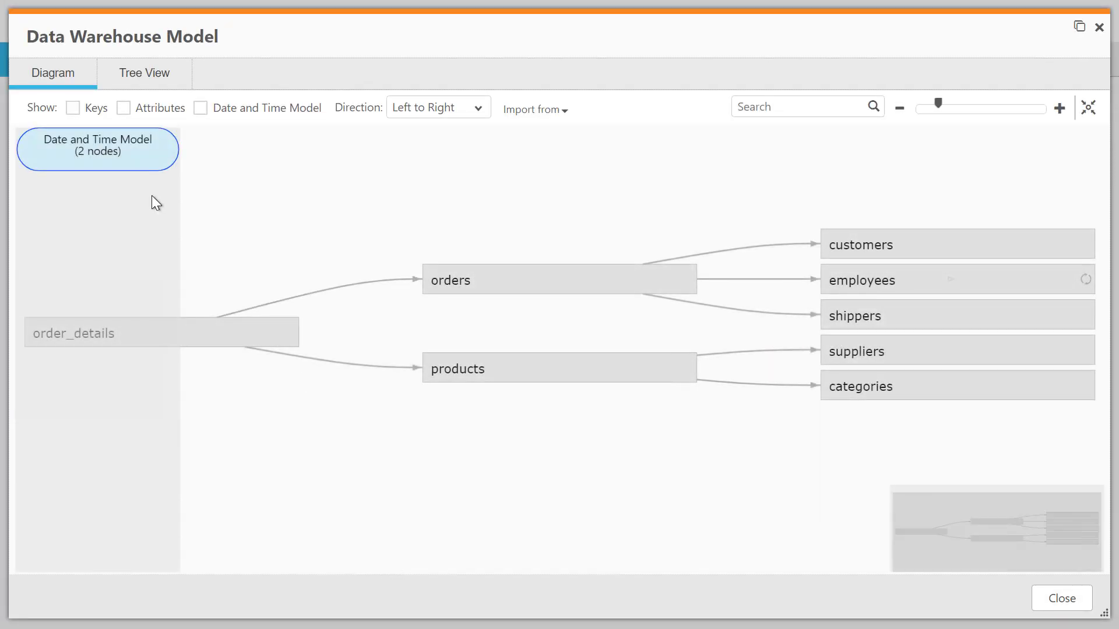
click(71, 109)
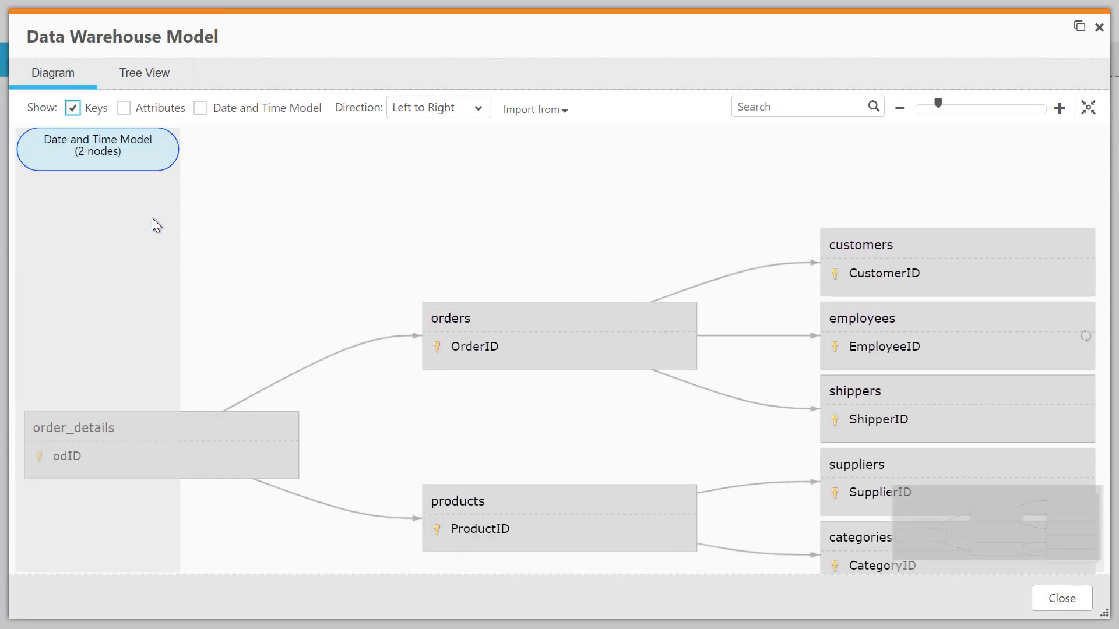
click(1055, 605)
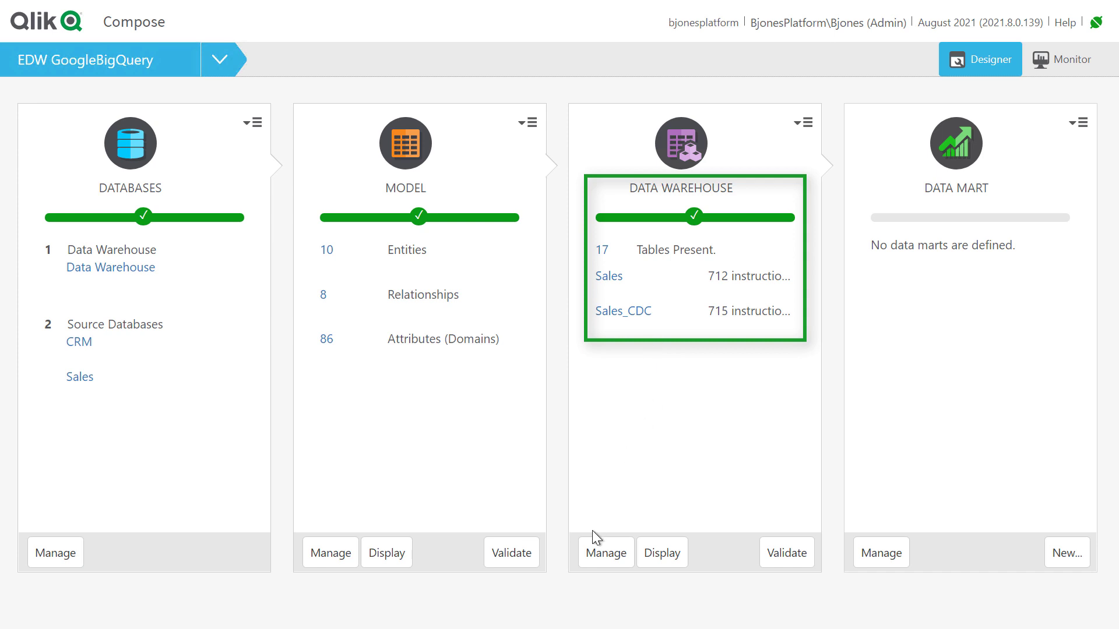
Inspect the Revenue column expression in the Map_order_details_Sales mapping without changing it.
click(603, 554)
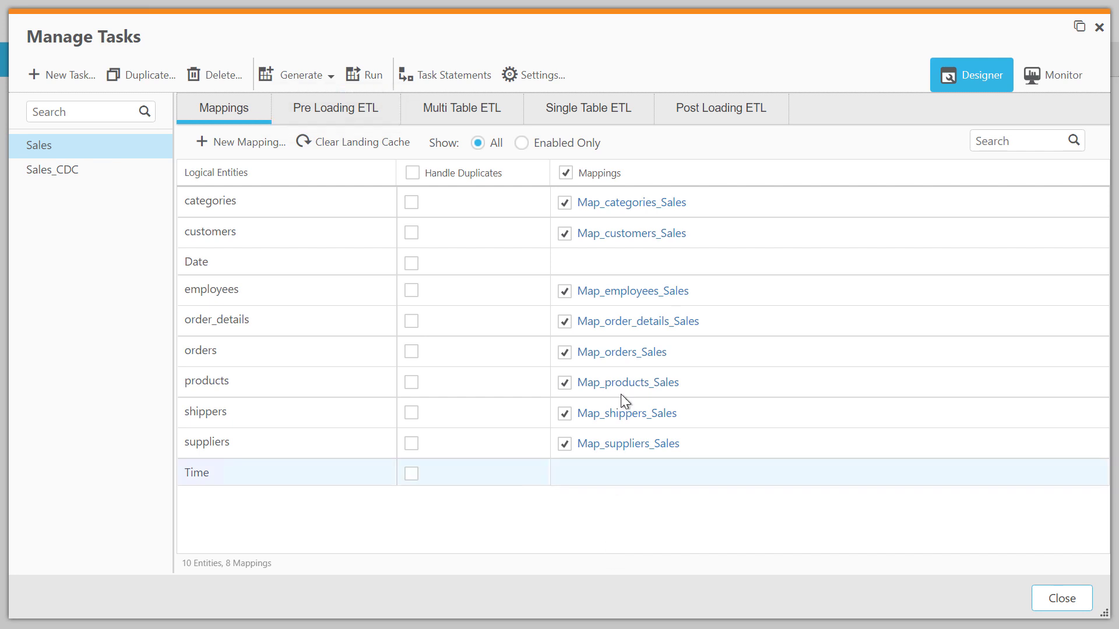
click(632, 323)
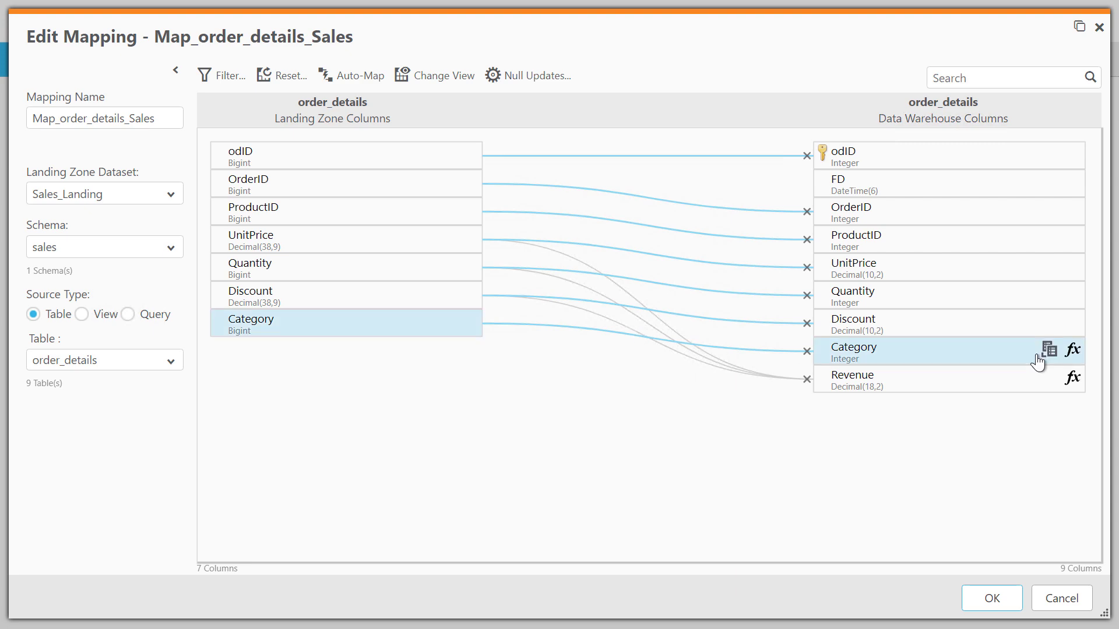
click(1073, 378)
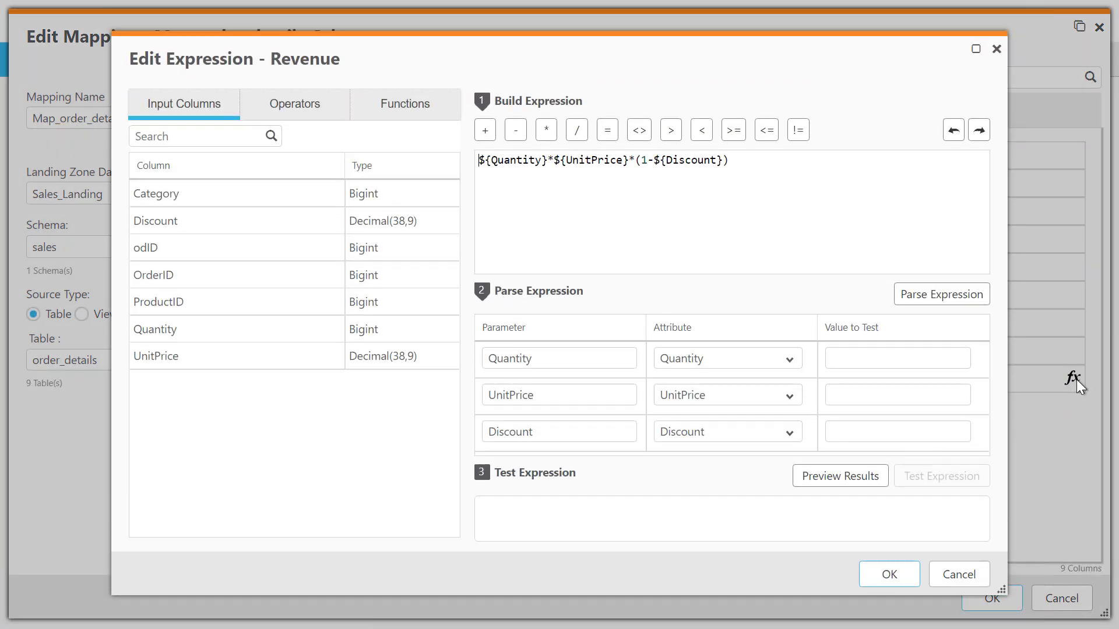
click(959, 574)
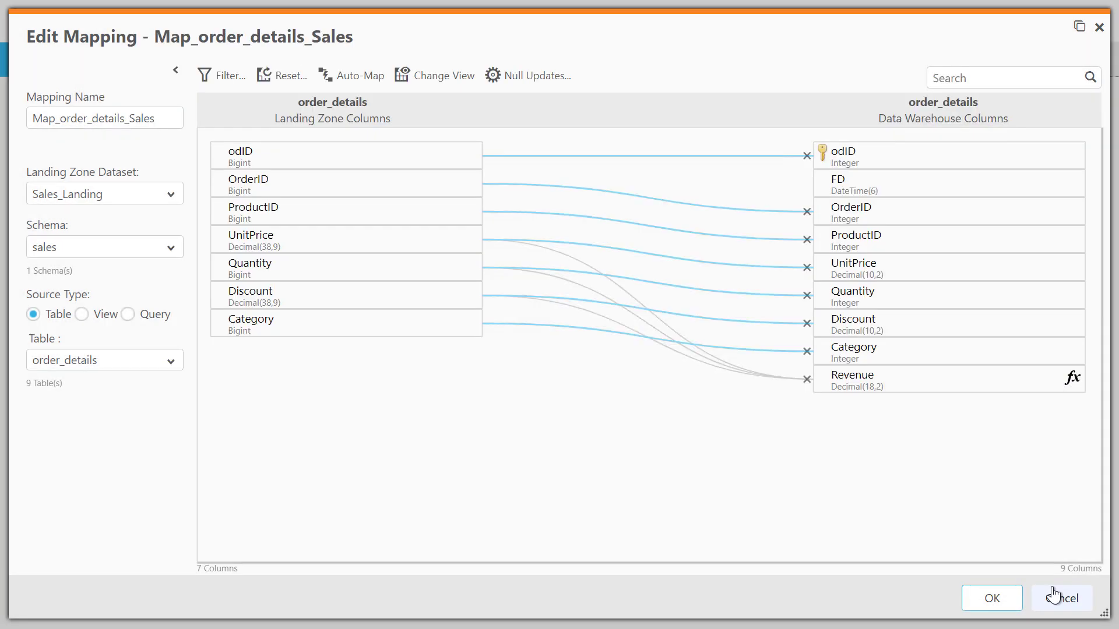
click(1062, 598)
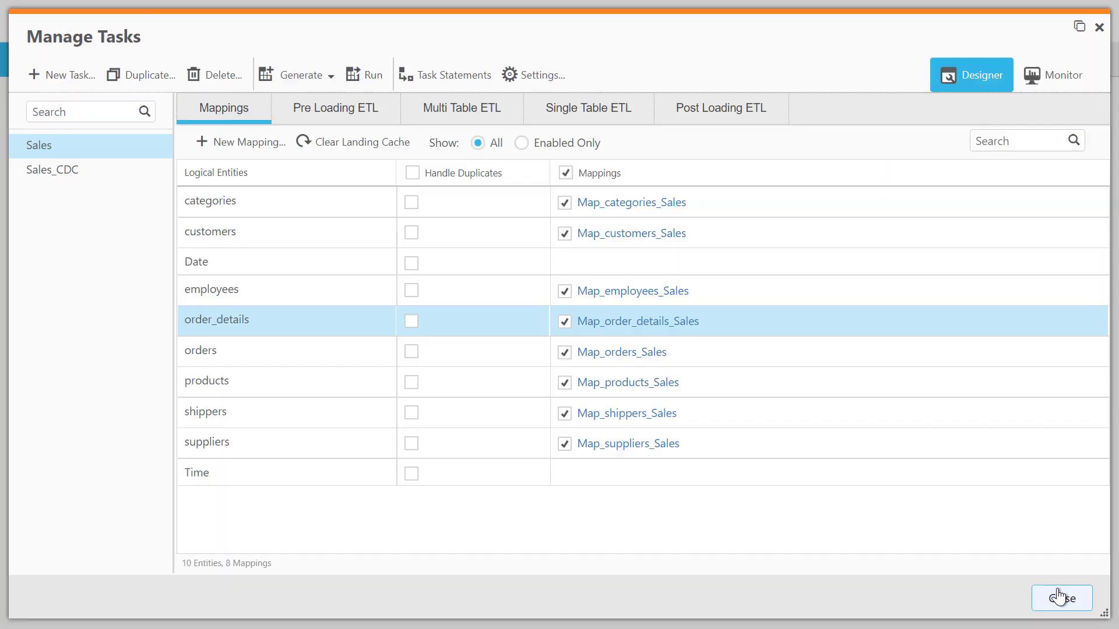
Review the Sales task statements sorted by process number and step, then return to the dashboard.
click(424, 78)
click(214, 119)
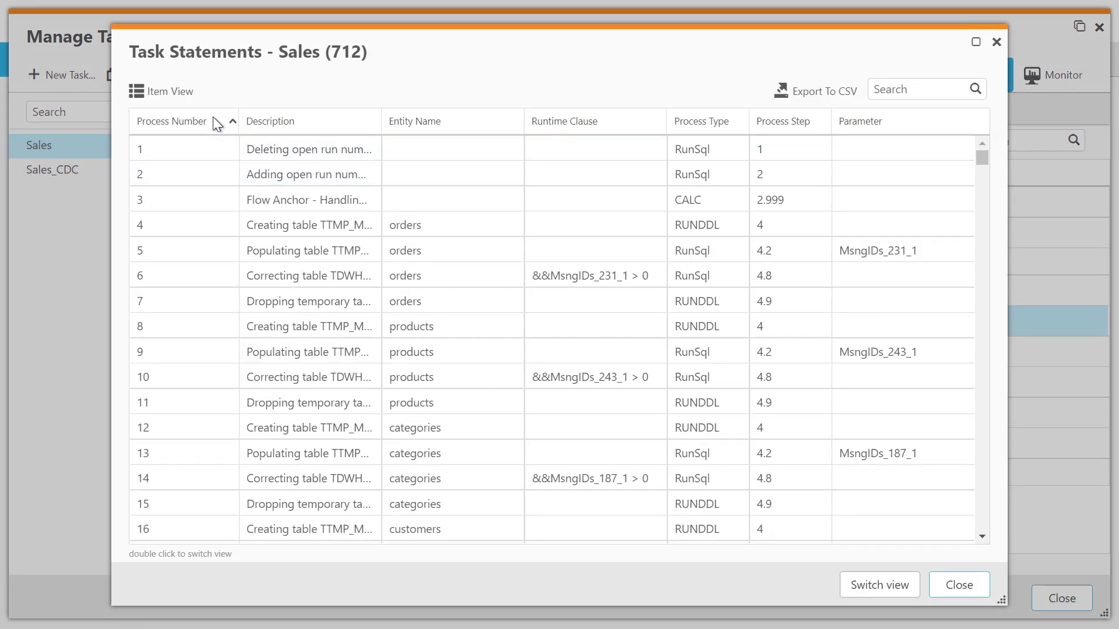
click(782, 120)
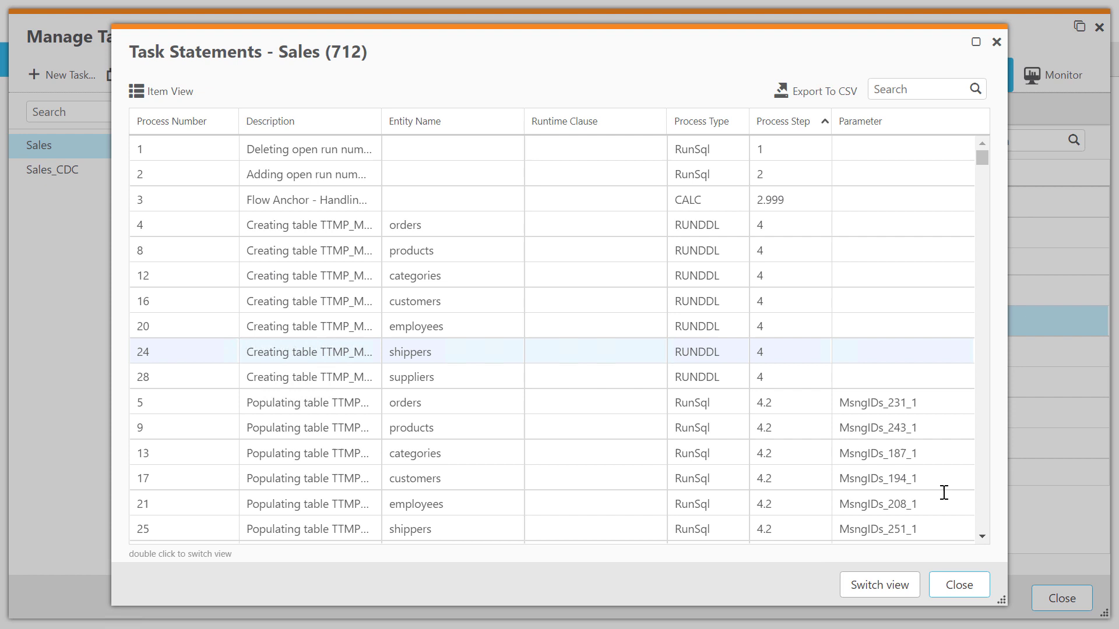
click(969, 589)
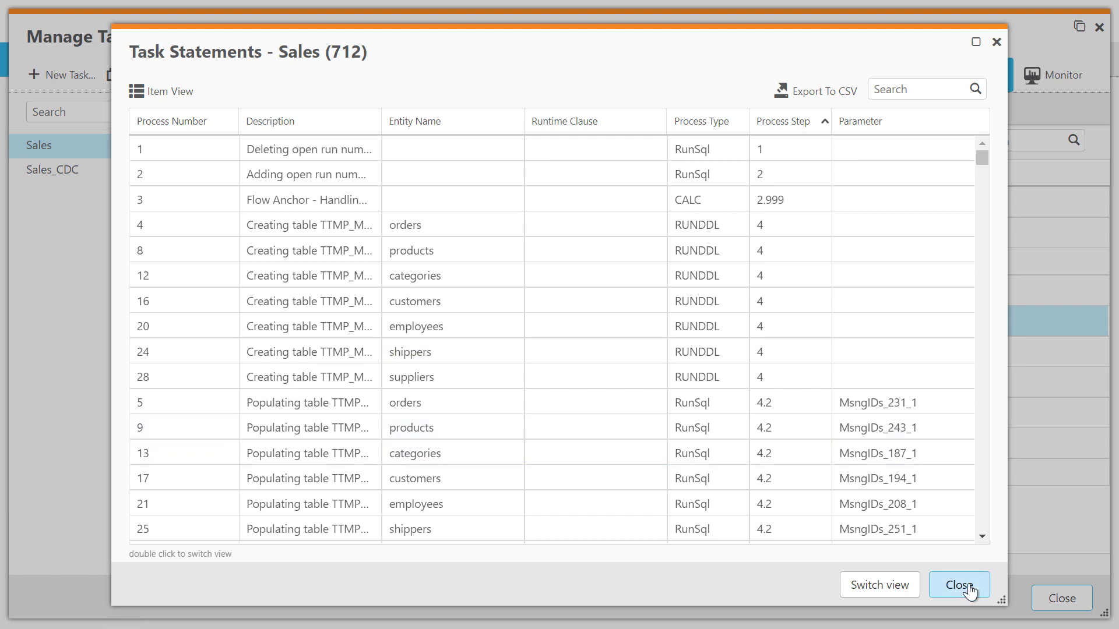
click(1061, 598)
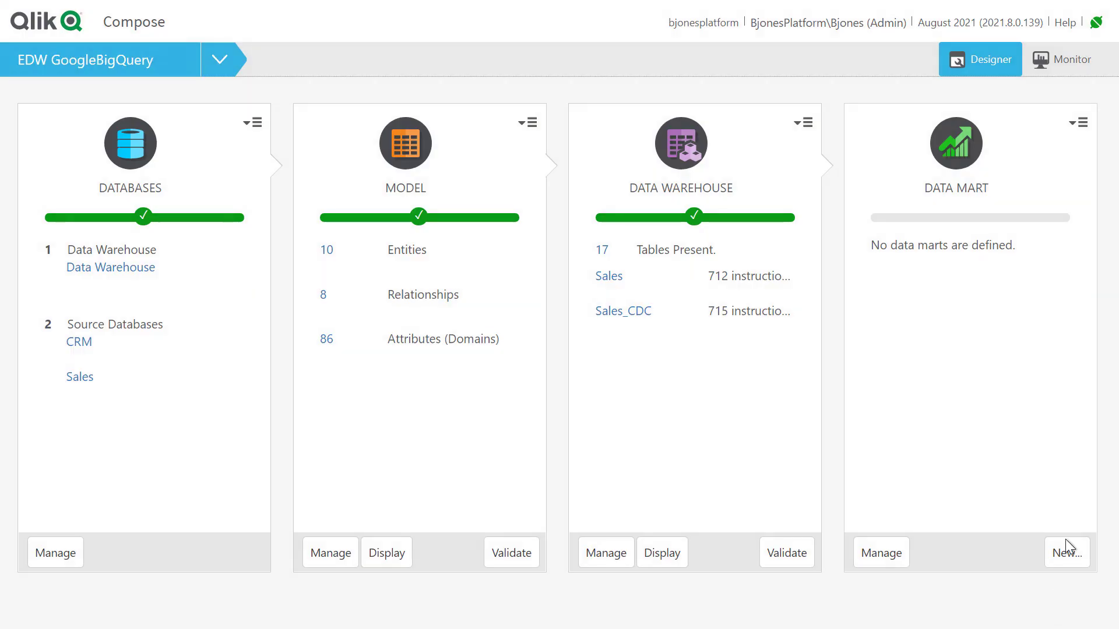
In BigQuery, expand the DW dataset and scroll through its TDWH_ and TLOG_ tables.
click(1072, 62)
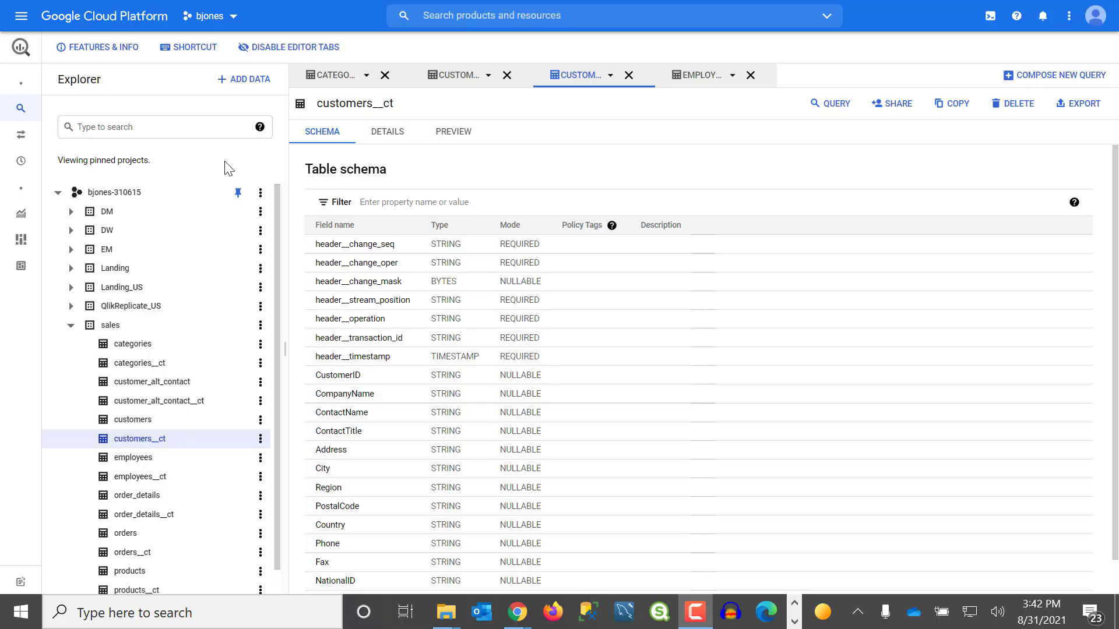
click(70, 231)
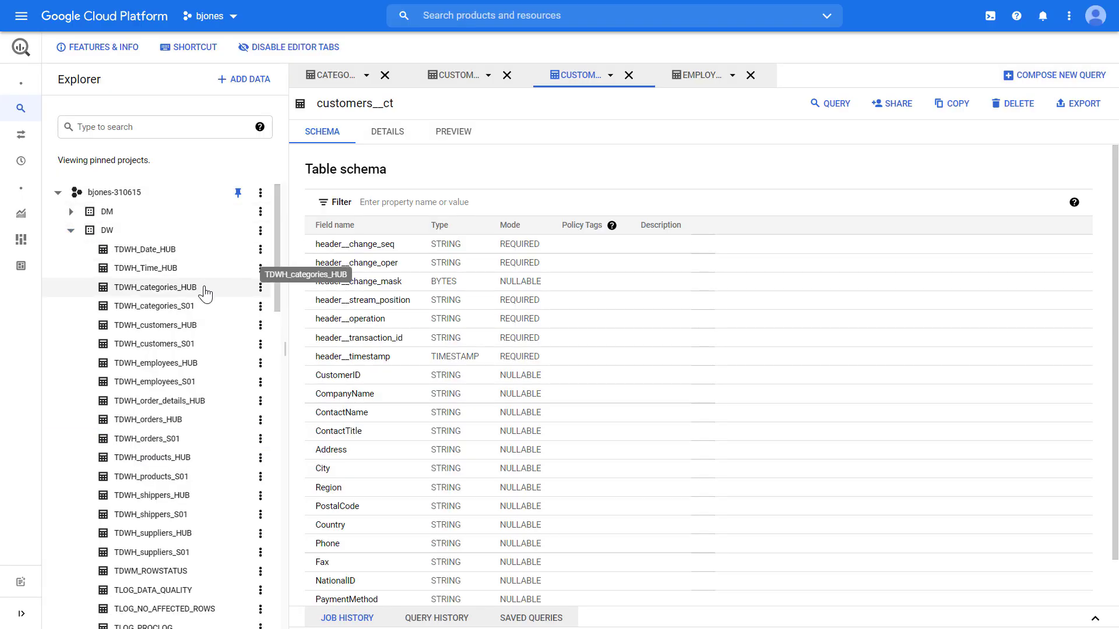
scroll(209, 303, down, 1)
scroll(211, 315, down, 3)
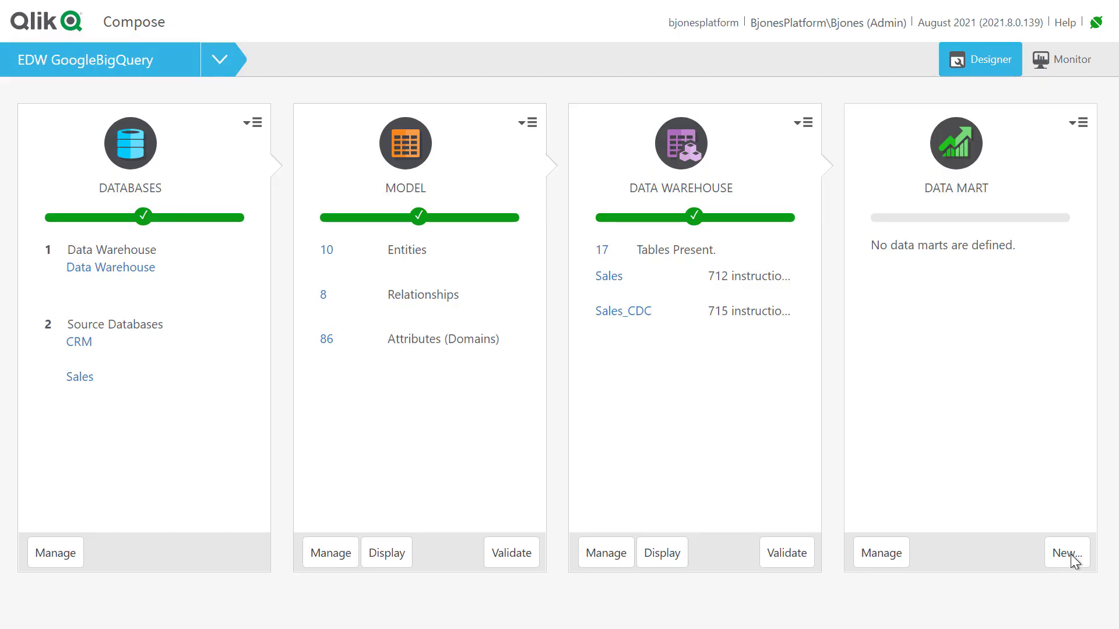
Create a new data mart named 'Sales Mart'.
click(1071, 556)
text(S)
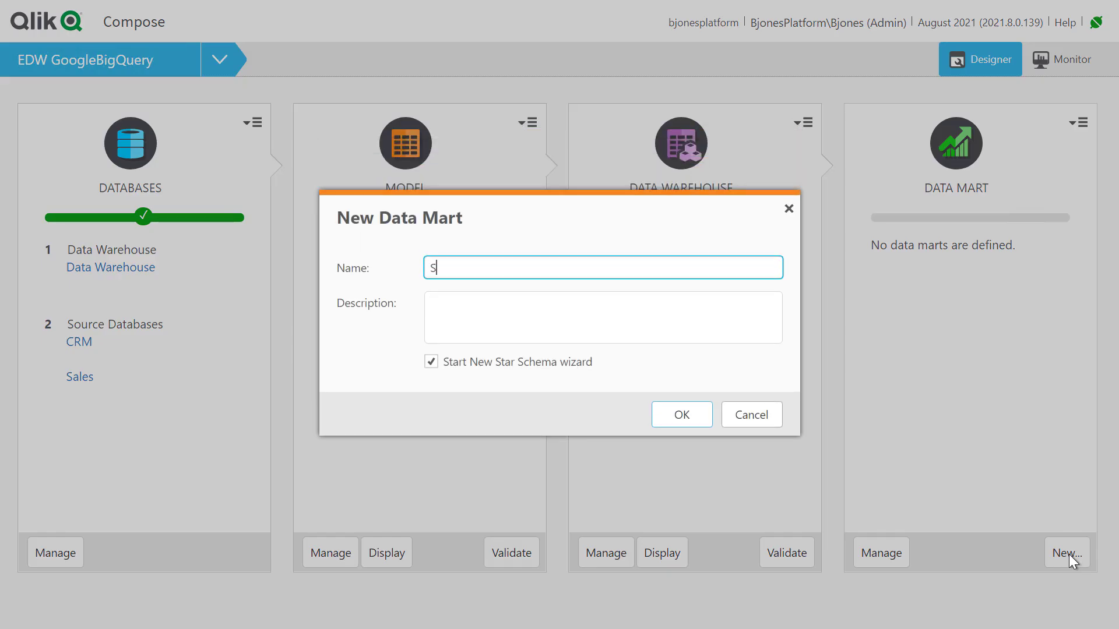
text(ales Mart)
click(665, 418)
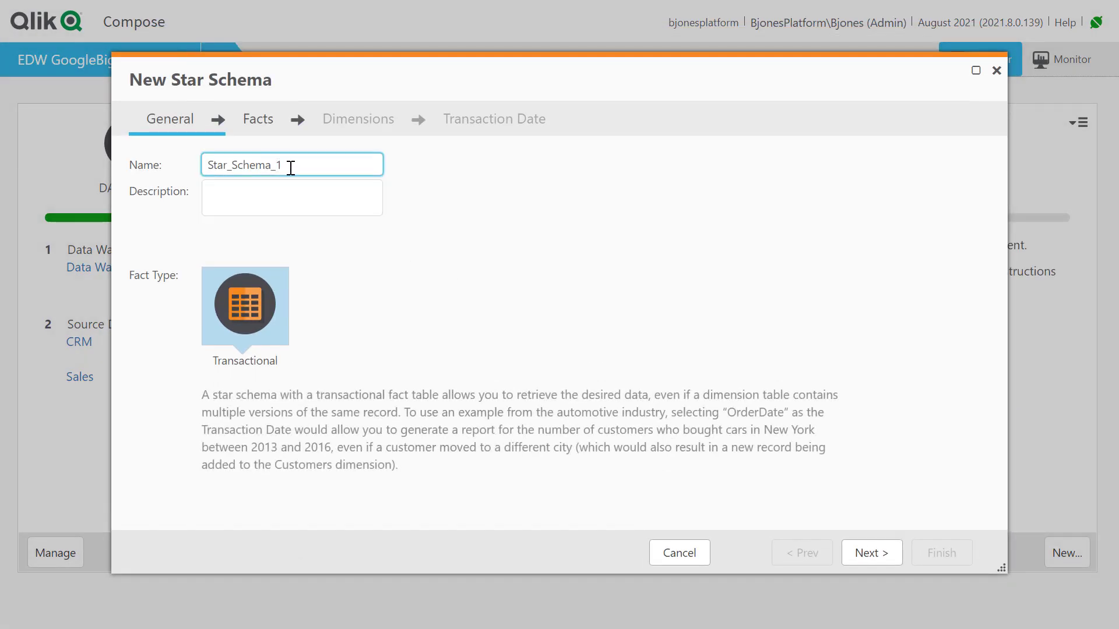
Name the star schema 'OrdersFact' with order_details as fact table, including orders.
double_click(290, 167)
text(Or)
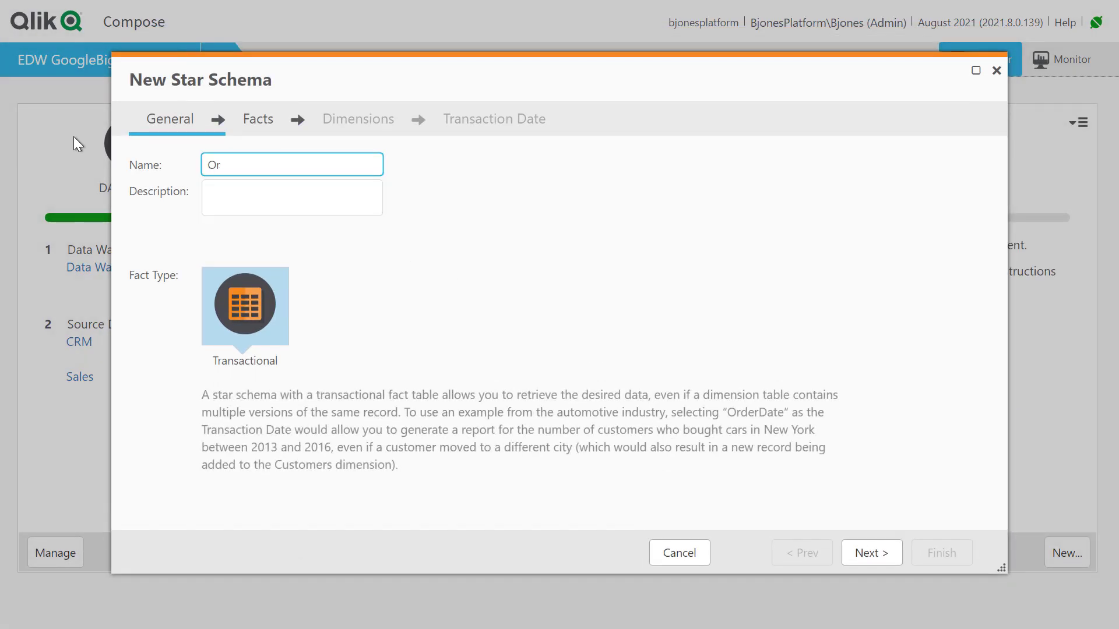
text(dersFact)
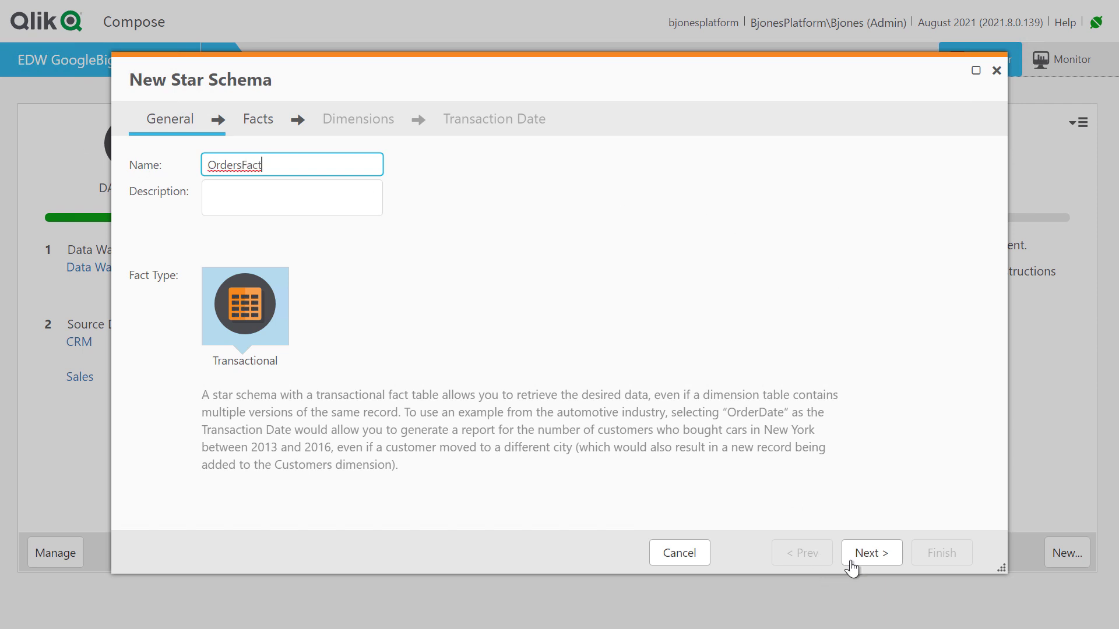
click(852, 554)
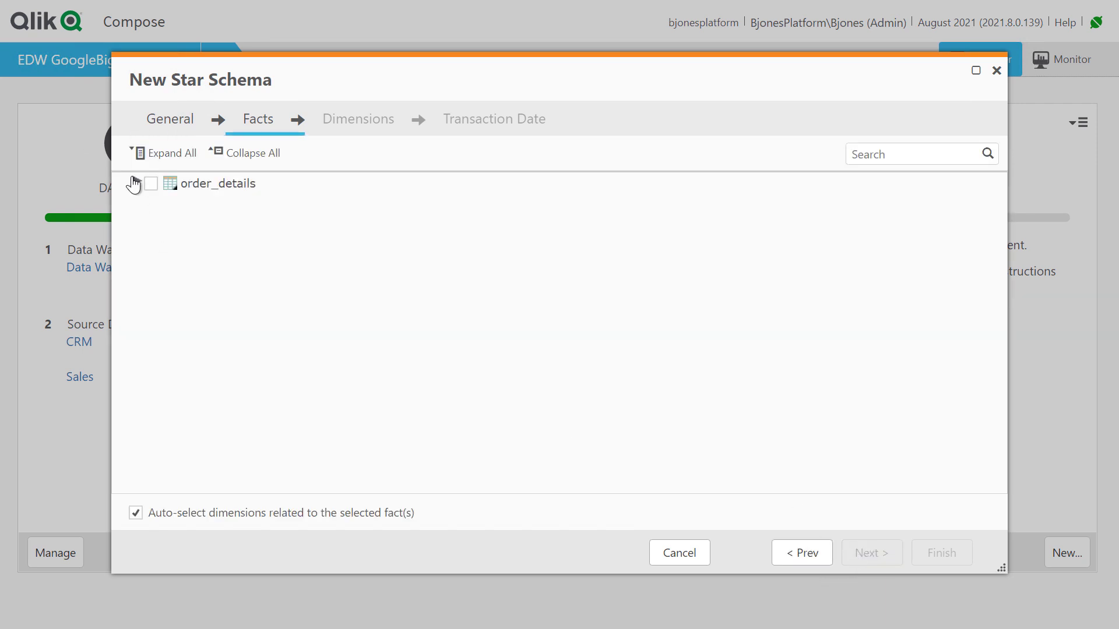
click(134, 183)
click(151, 183)
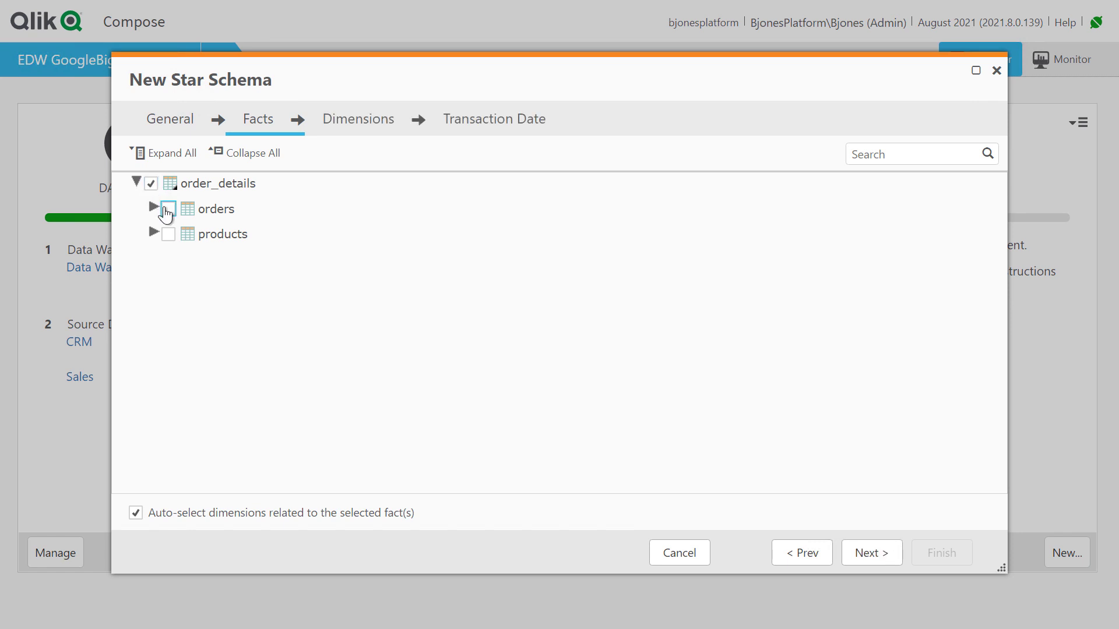
click(167, 209)
click(871, 553)
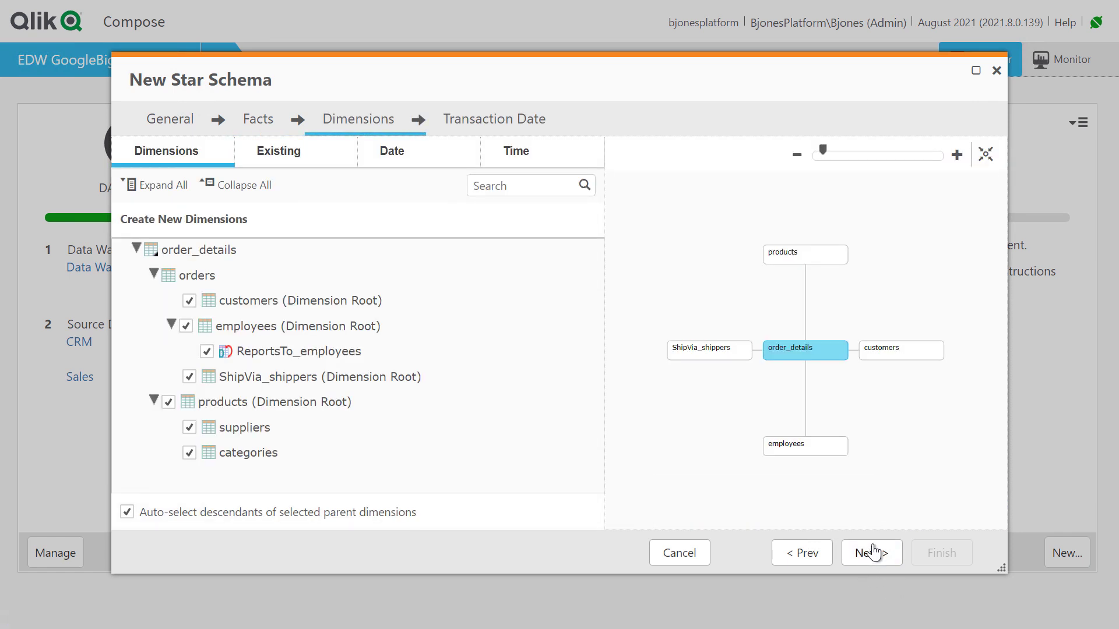
Add RequiredDate and ShippedDate date dimensions, use OrderDate as transaction date, and finish.
click(412, 155)
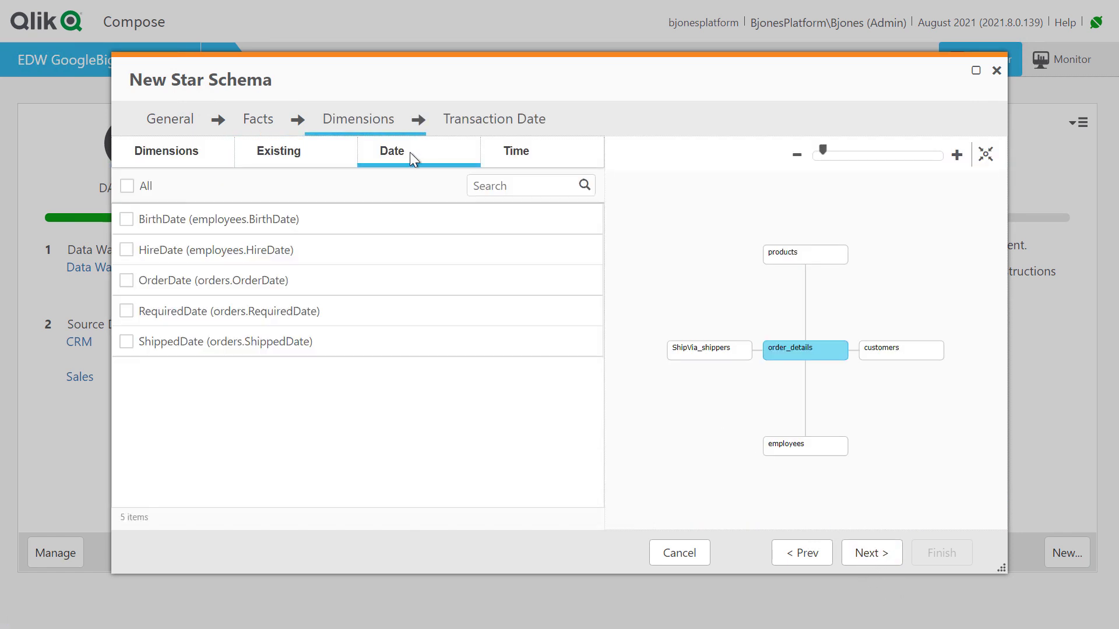
click(128, 312)
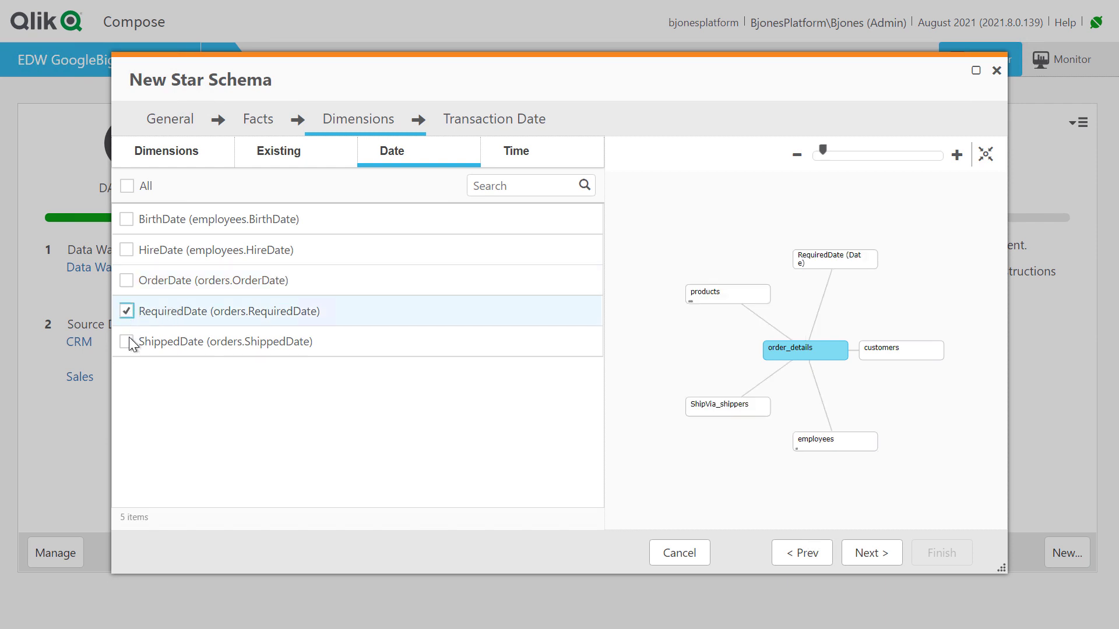
click(127, 342)
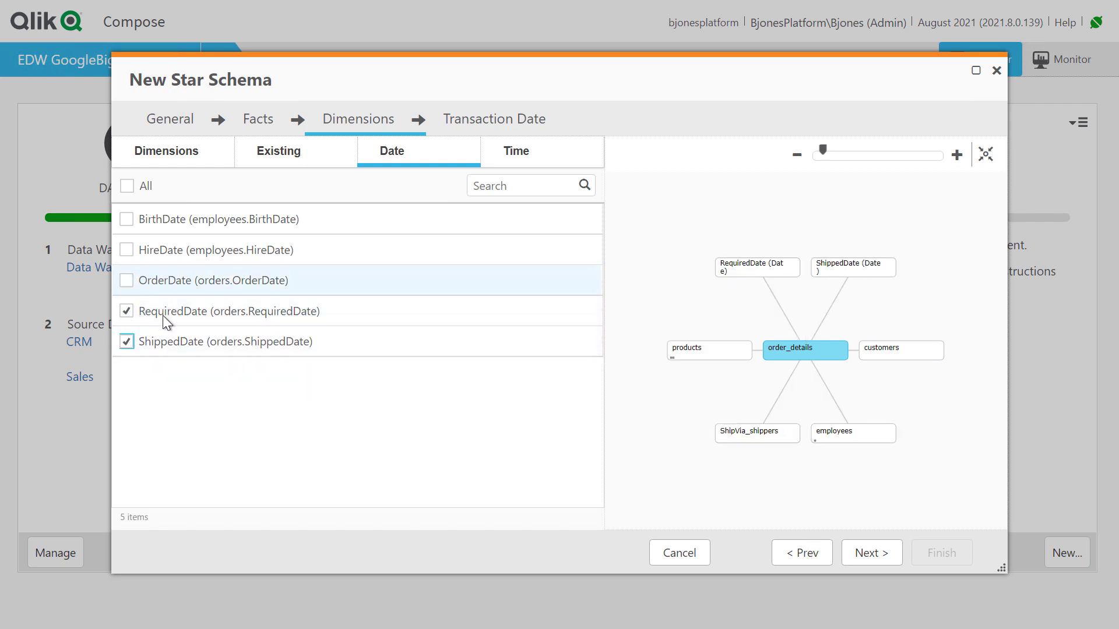
click(869, 558)
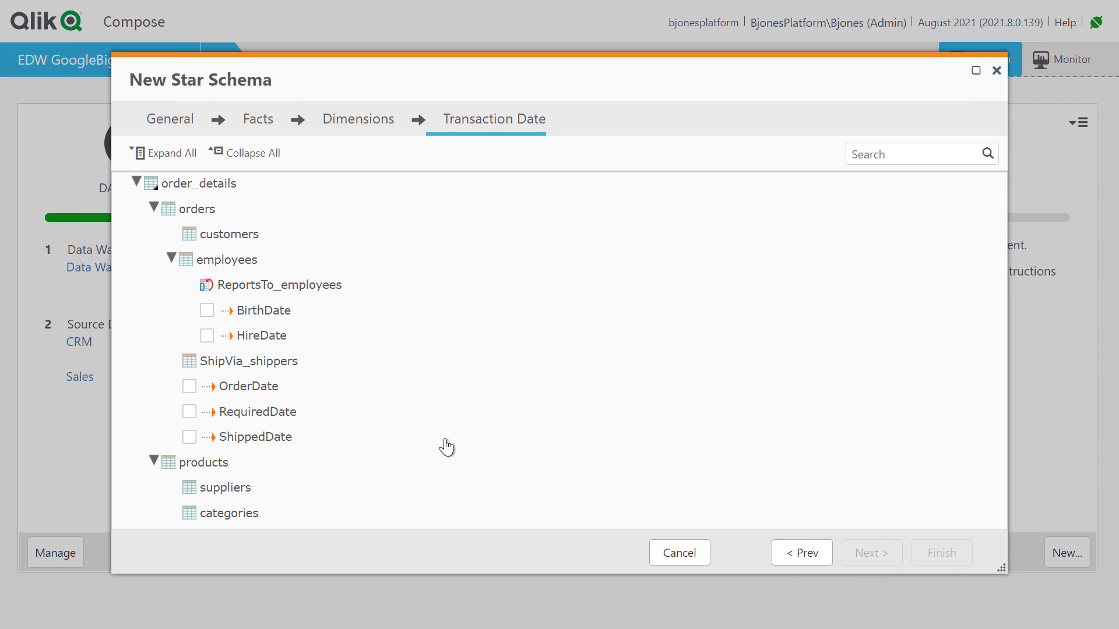
click(189, 387)
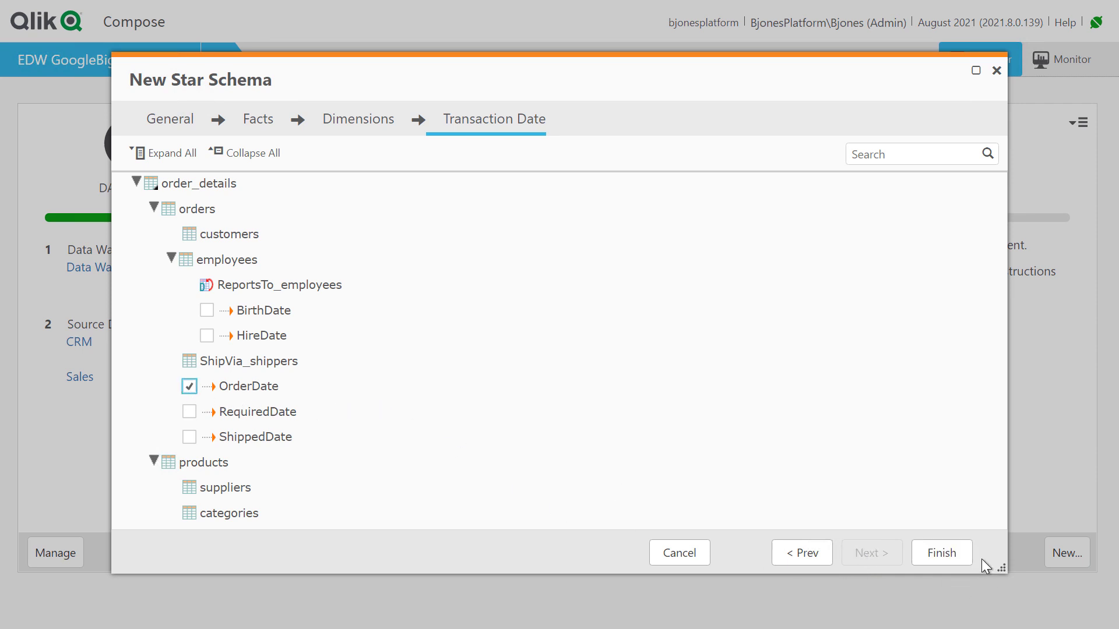
click(943, 554)
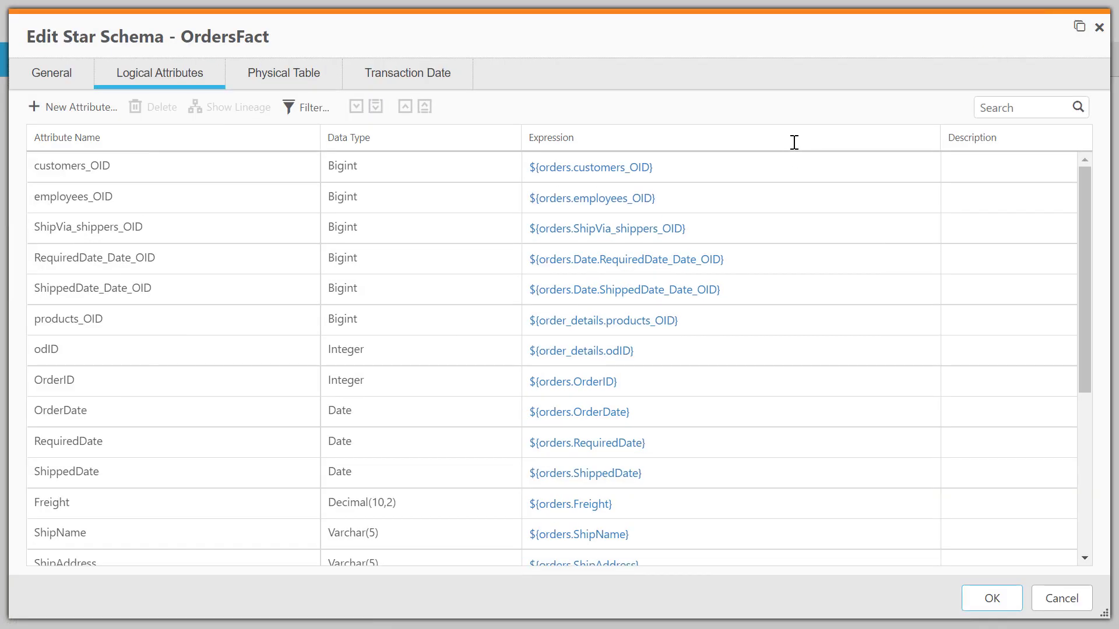
Add a new Integer attribute named 'DaysLate' to OrdersFact.
click(95, 112)
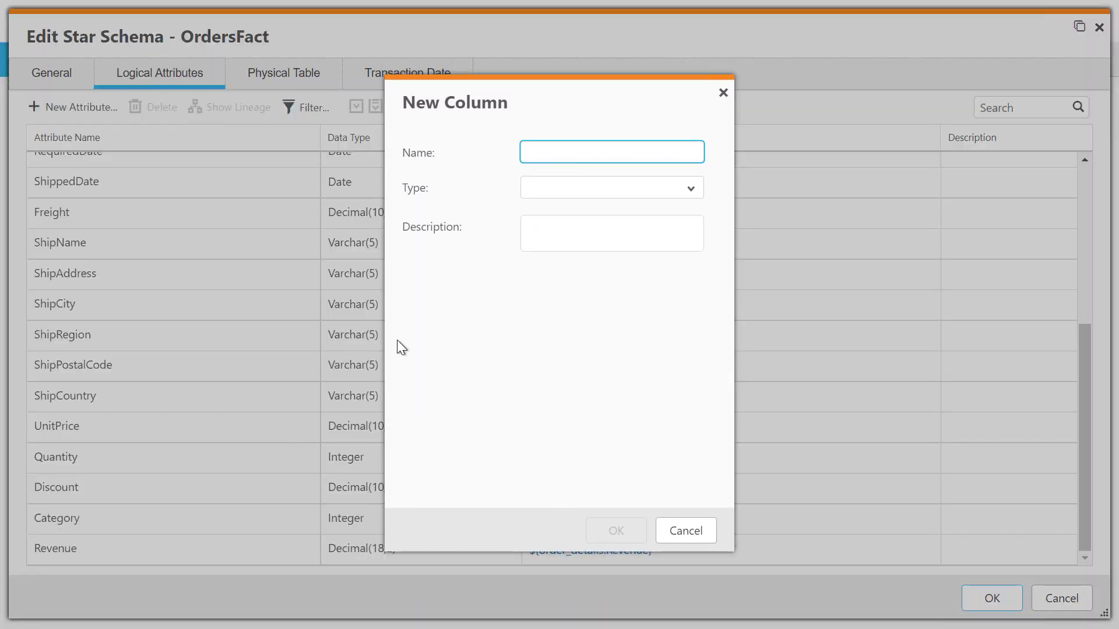
text(DaysLate)
click(690, 189)
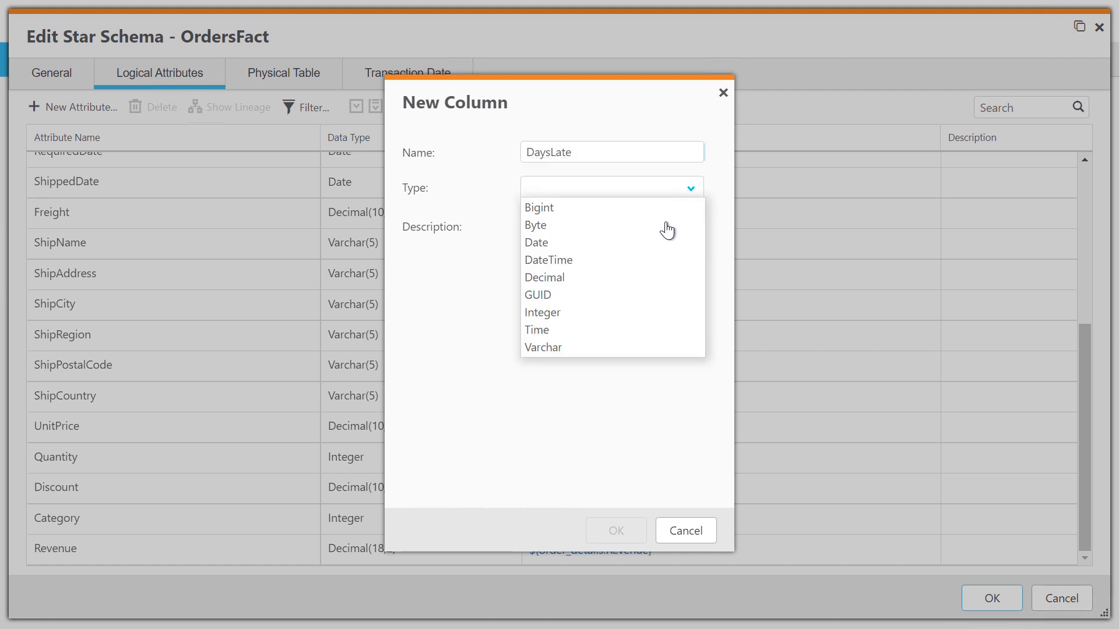
click(641, 315)
click(618, 531)
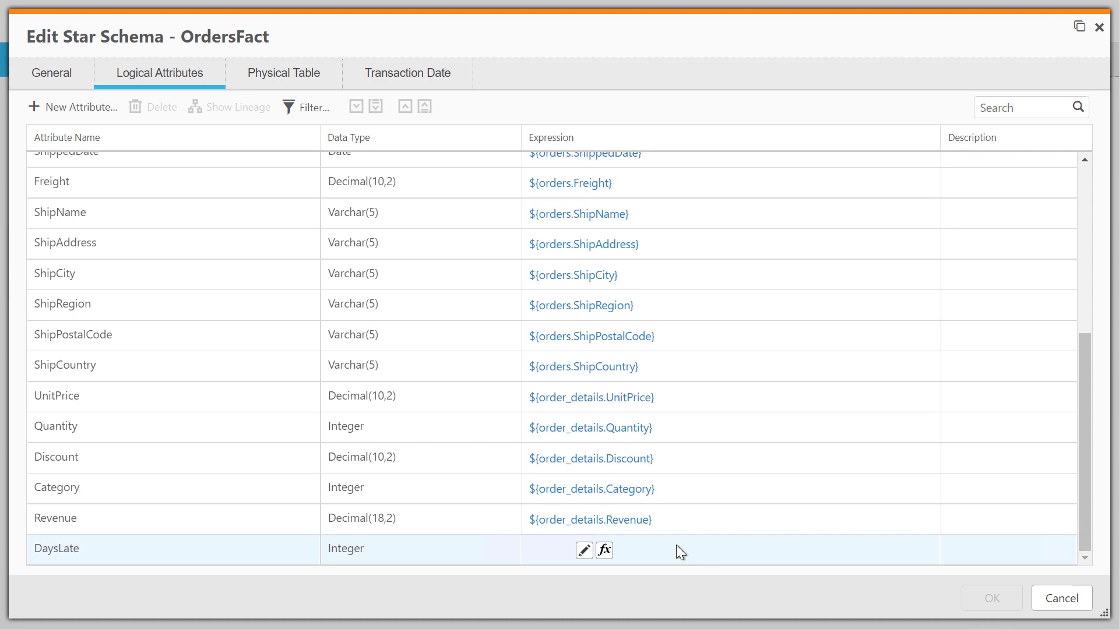
Set DaysLate's expression to the pasted Case/date_diff calculation and parse it.
click(604, 551)
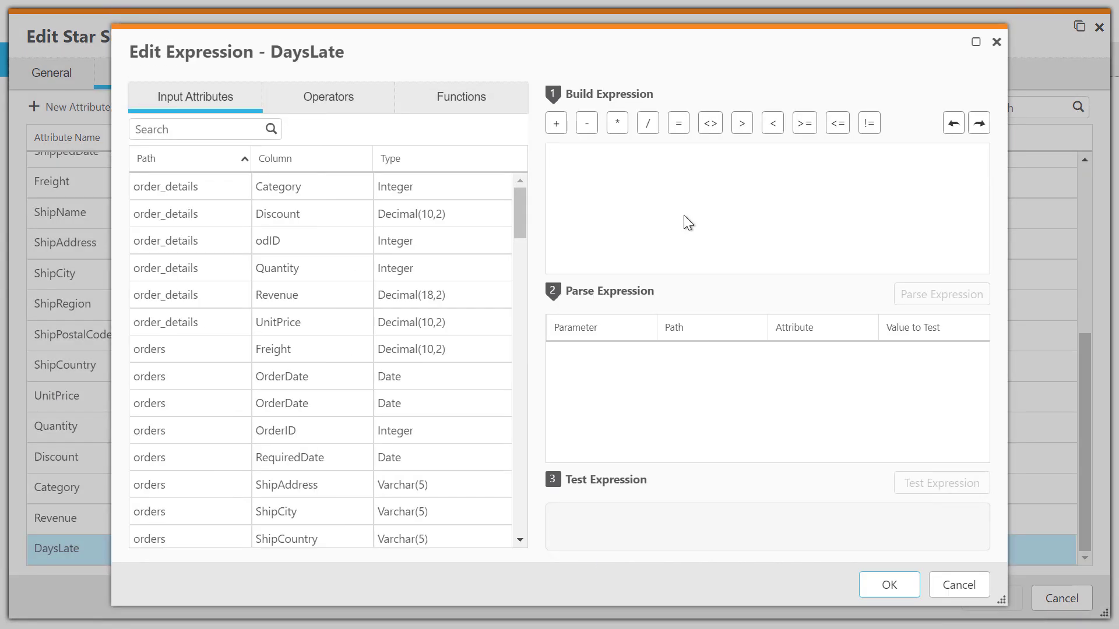
key(ctrl+v)
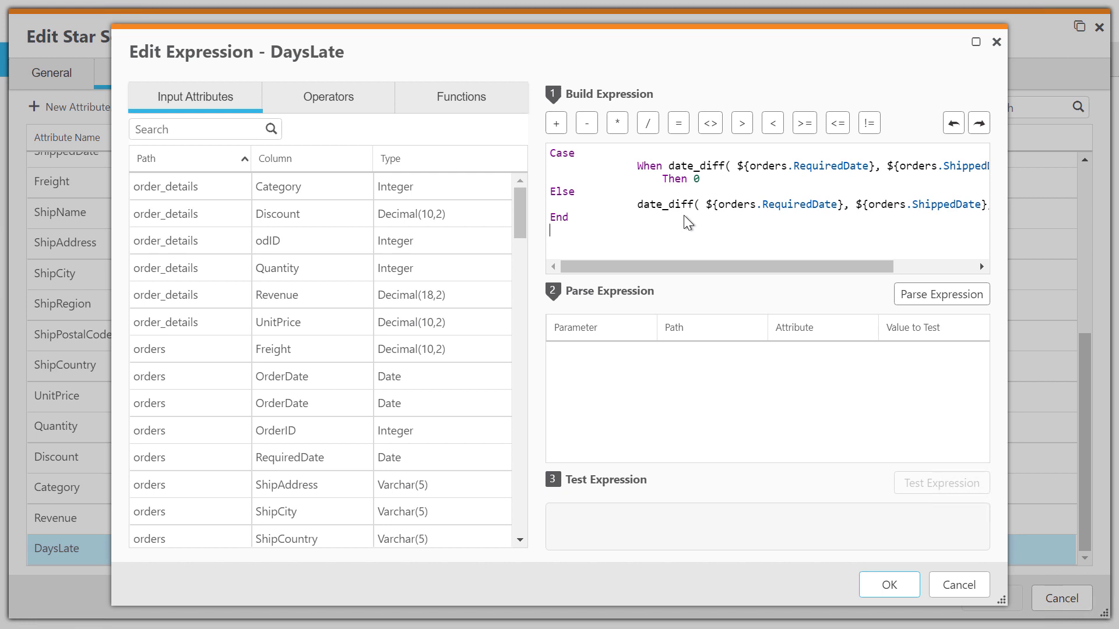
click(915, 294)
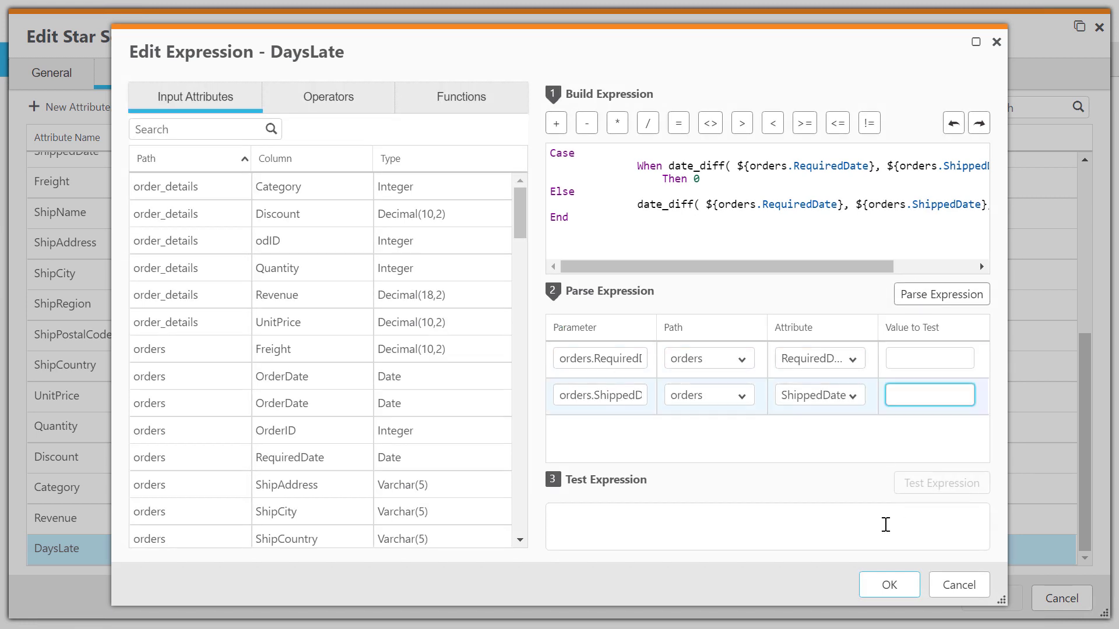
click(891, 586)
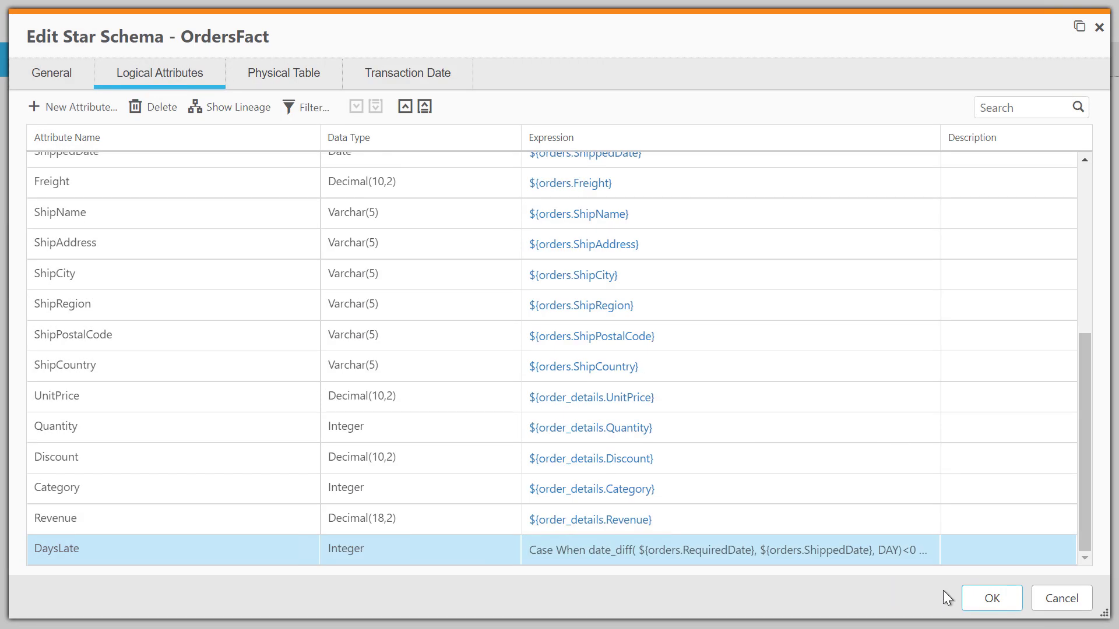
Save the star schema changes and create the Sales Mart tables in the warehouse.
click(991, 598)
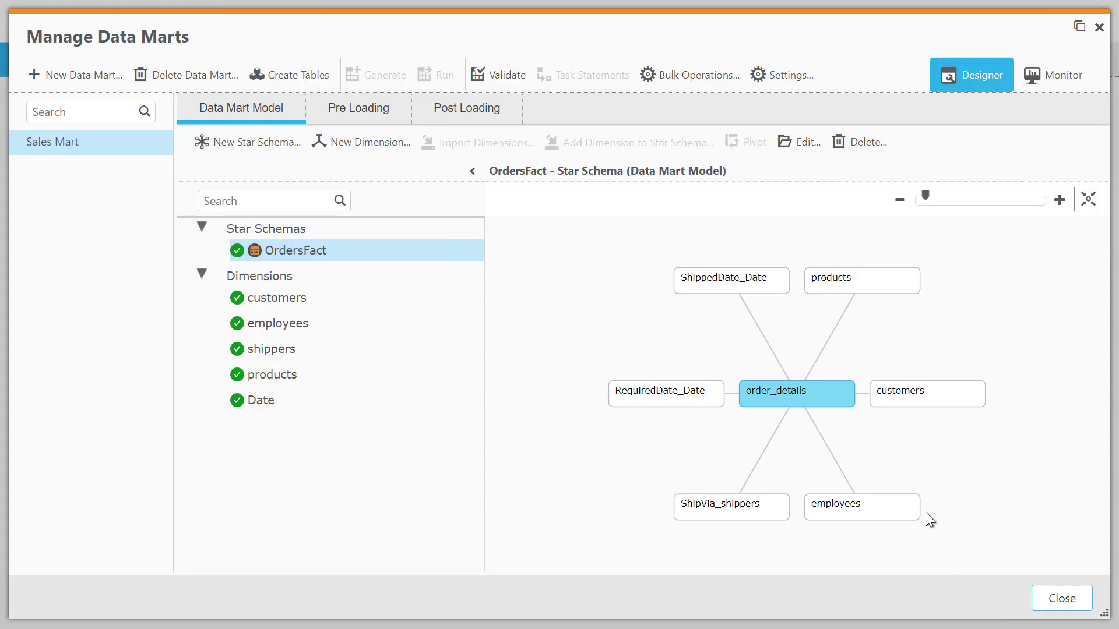
click(303, 82)
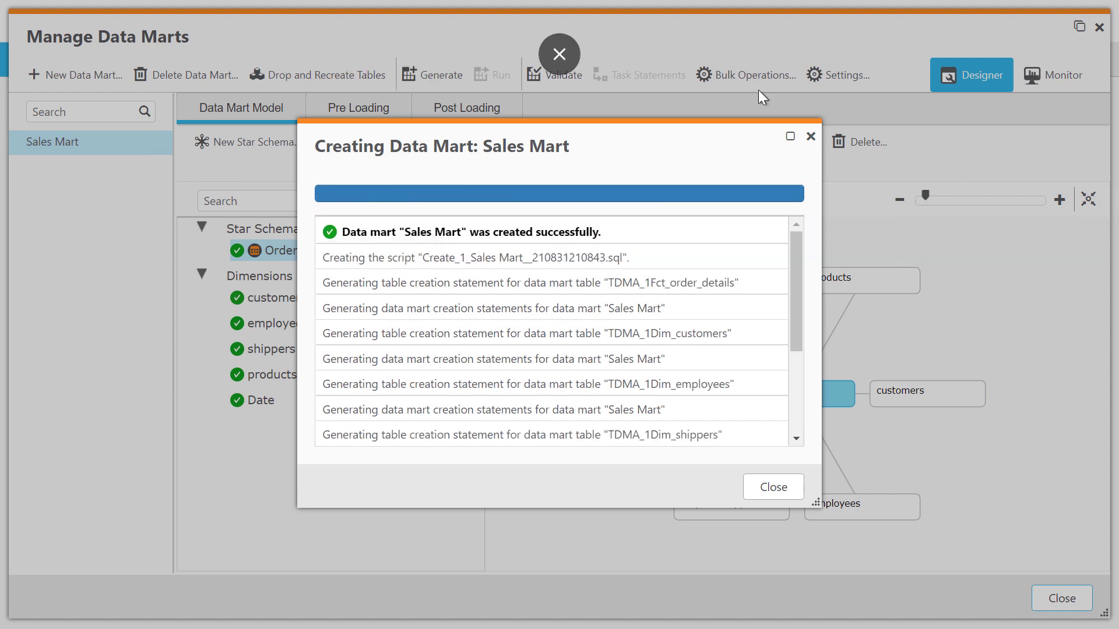
click(765, 496)
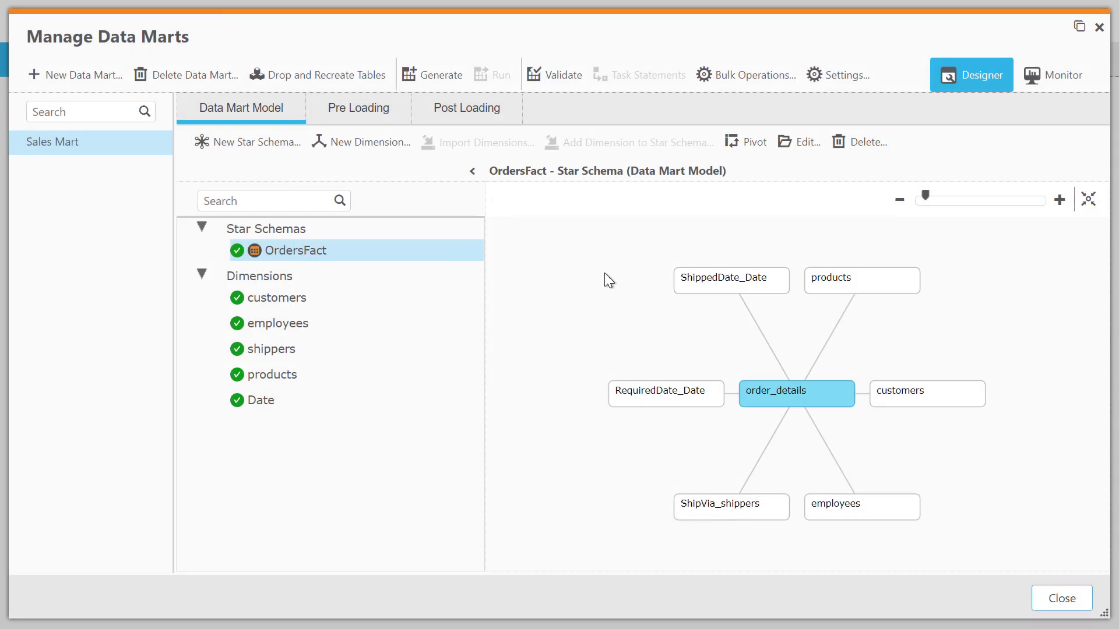
Generate the Sales Mart task statements and run the load, completing 191/191 statements.
click(428, 82)
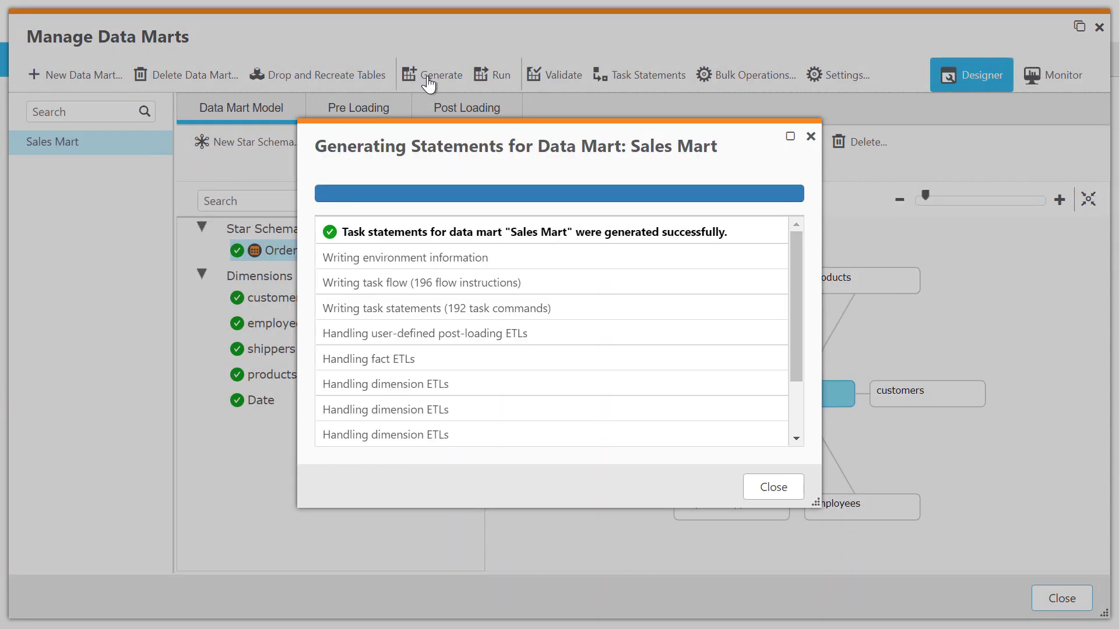
click(773, 487)
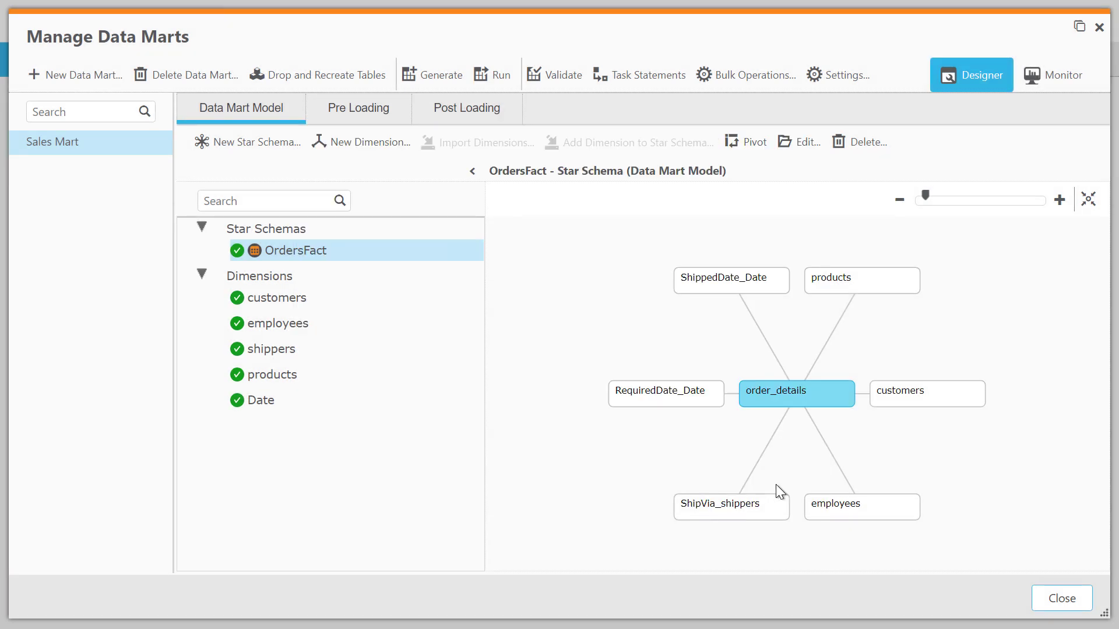
click(496, 82)
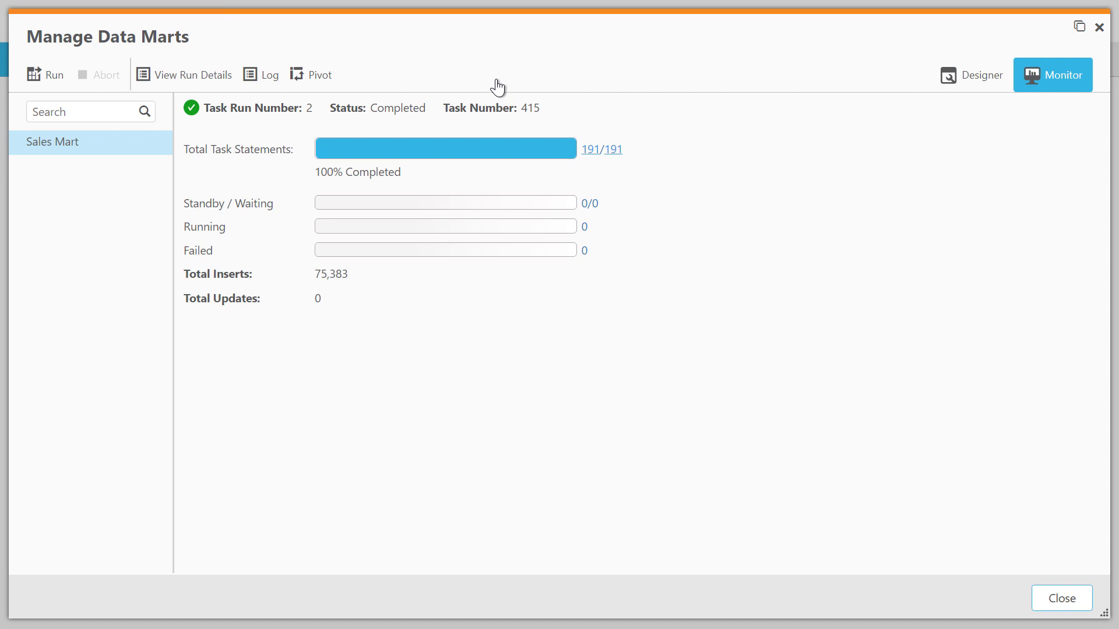
From the monitor, build and save a Sales CDC Workflow running Sales_CDC then Sales Mart.
click(1062, 600)
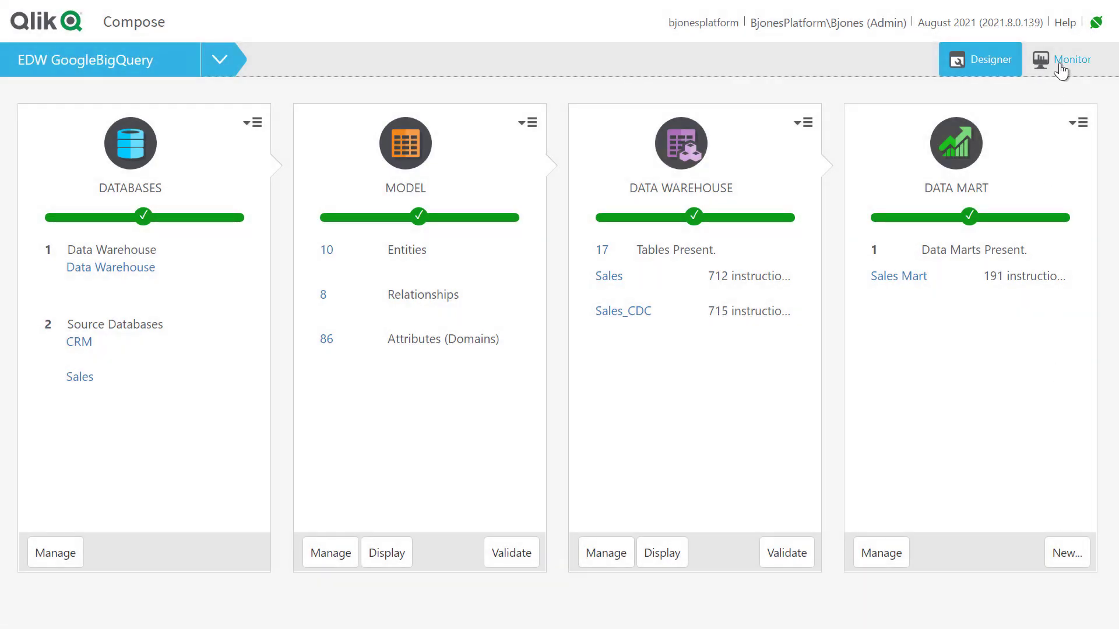
click(1058, 69)
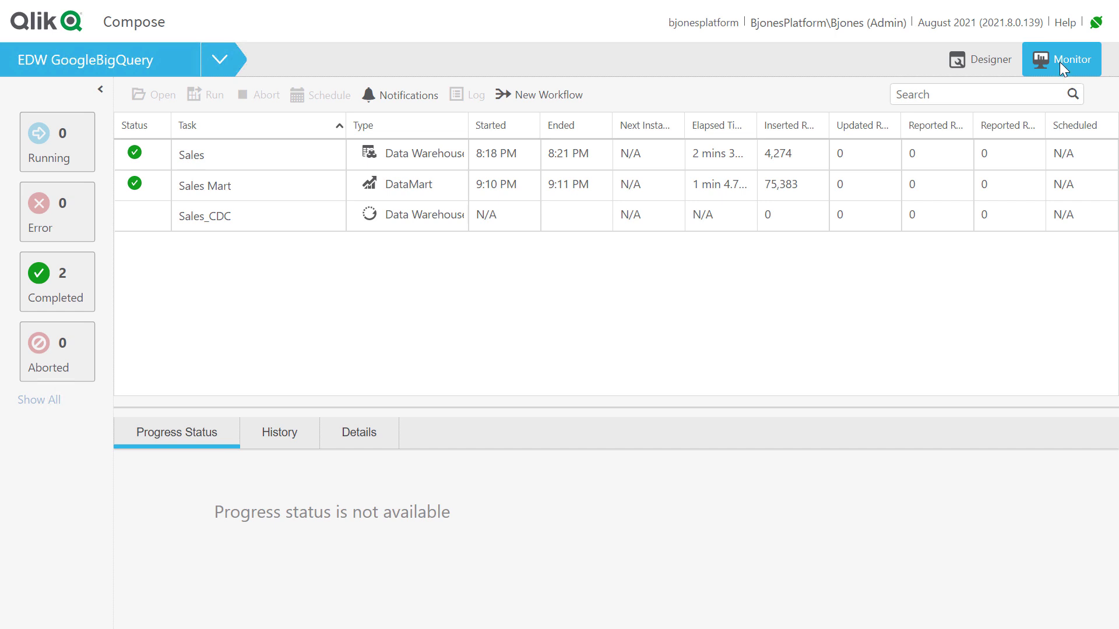
click(548, 95)
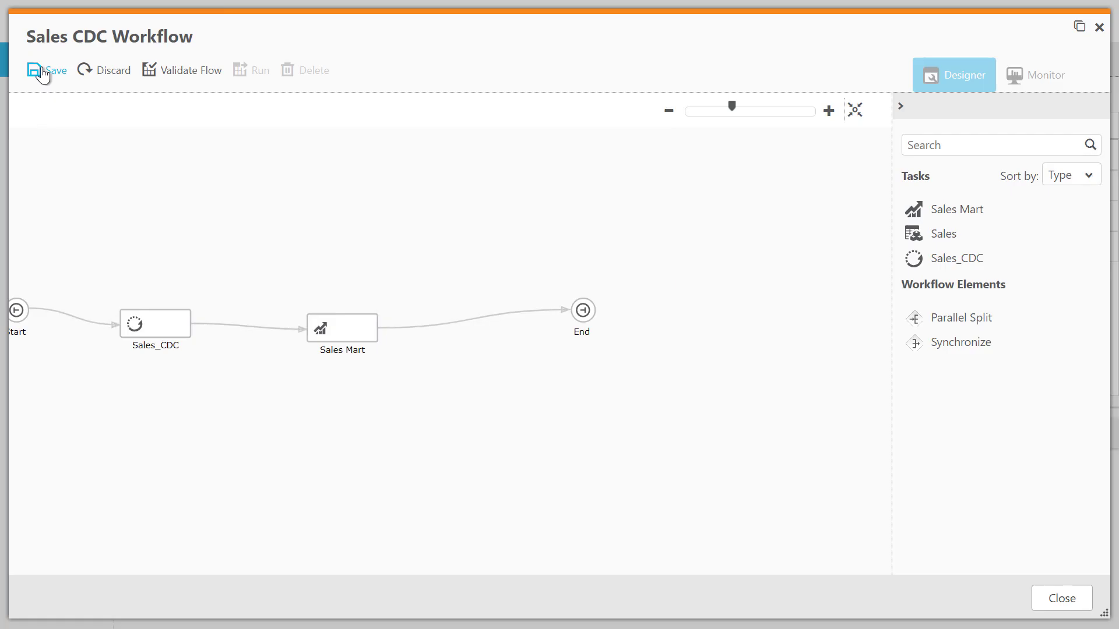
click(42, 73)
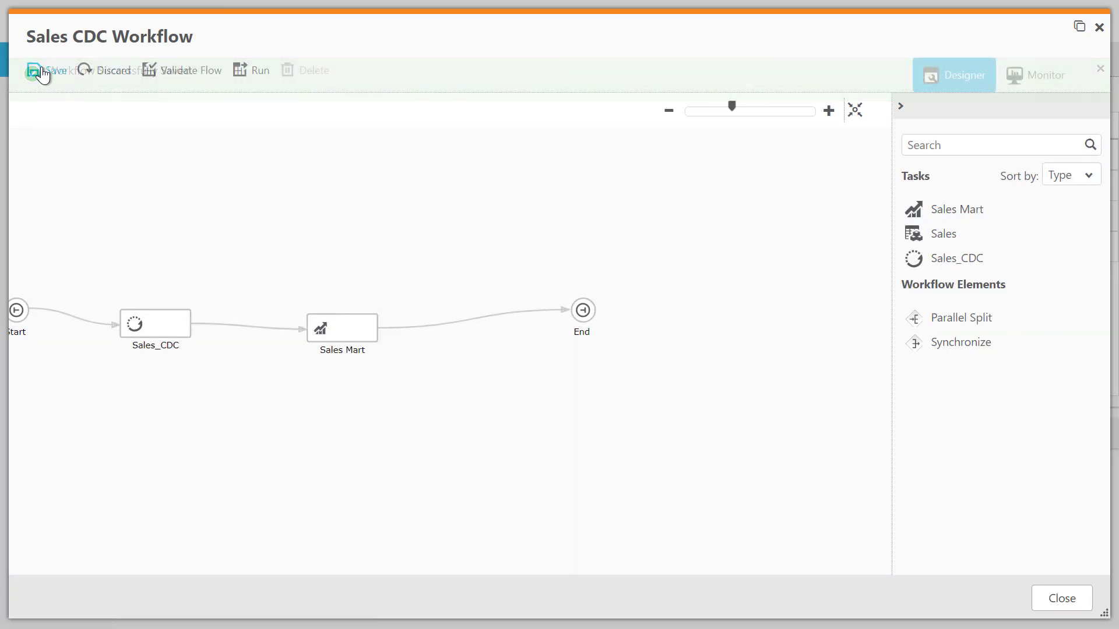
click(1039, 608)
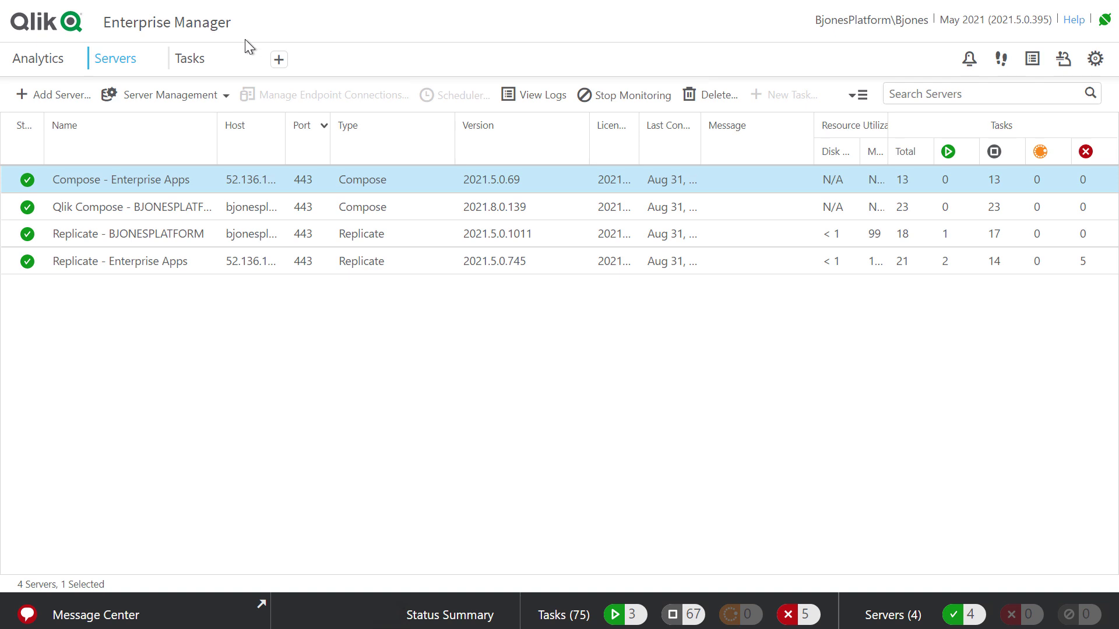
In the Tasks list, check the Sales - GBQ Landing stats, then run the Sales CDC Workflow.
click(200, 67)
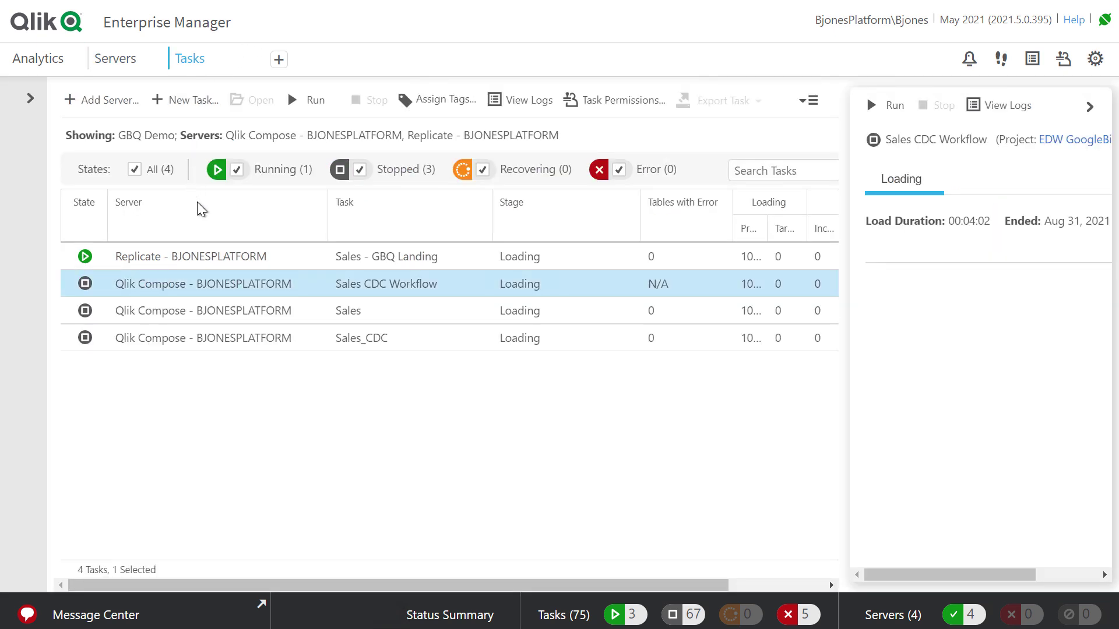
click(201, 252)
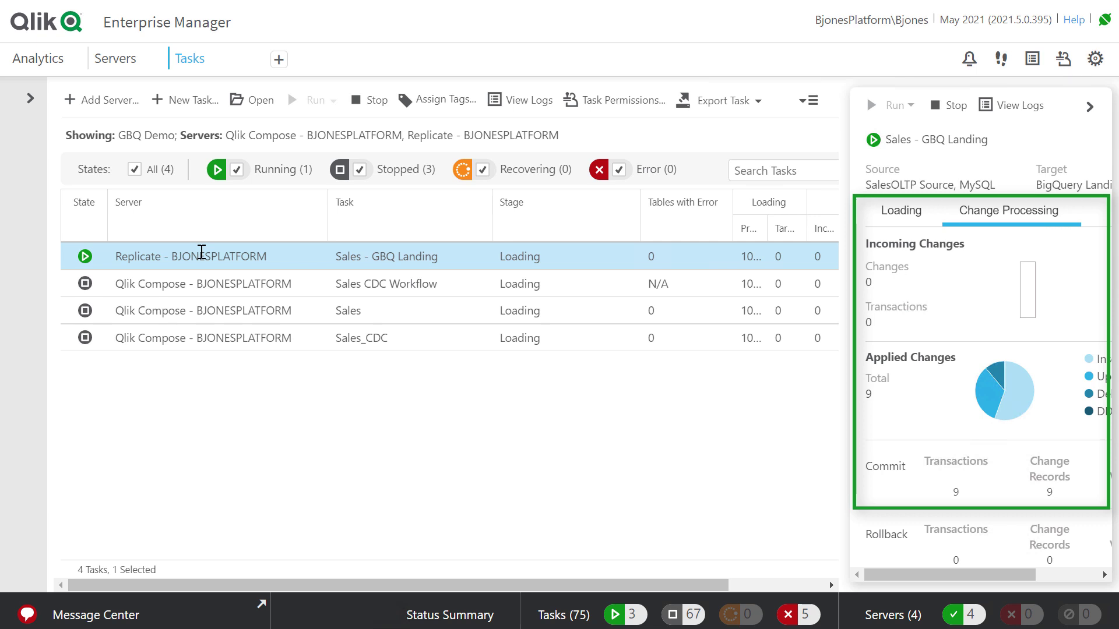
click(218, 286)
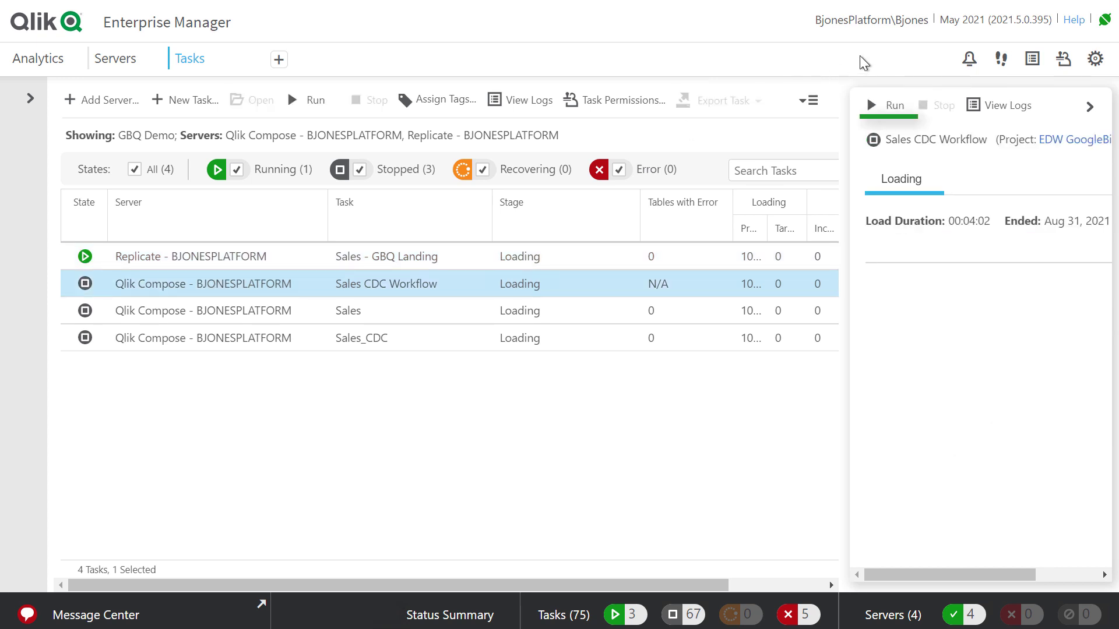
click(876, 108)
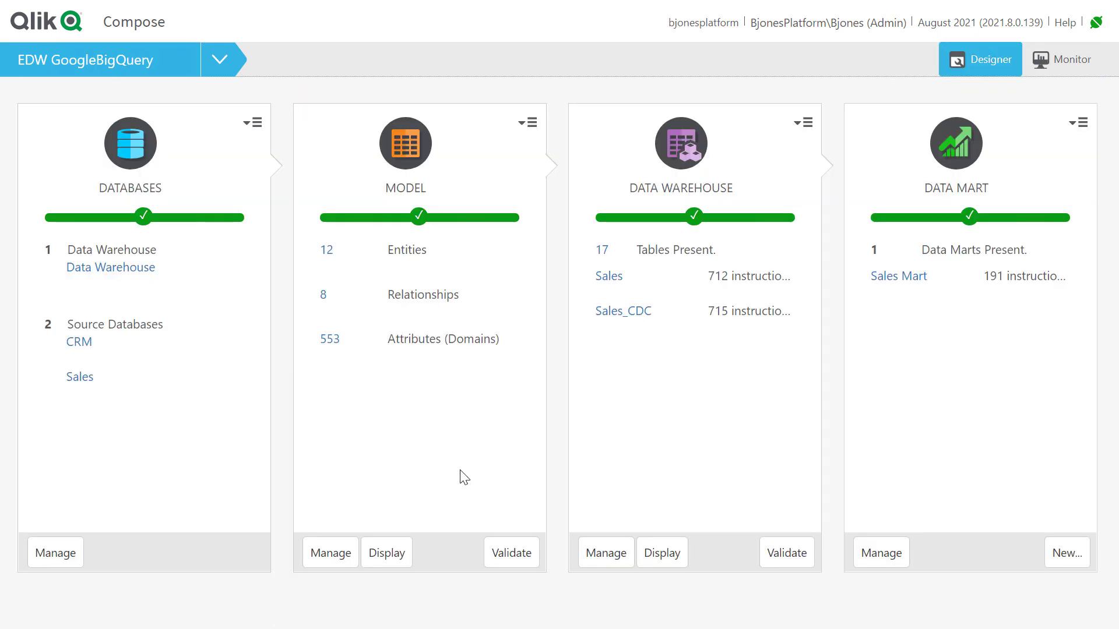
In the model diagram, relate AccountCustomerXRef to Account, replacing Account_Id with SFAccount_ID.
click(386, 554)
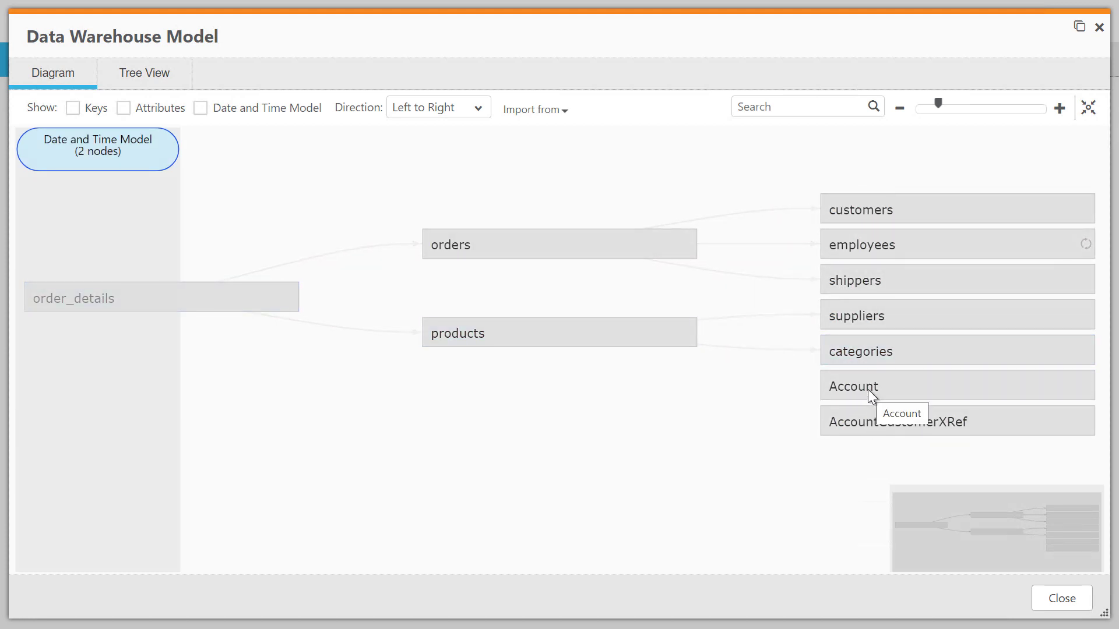
drag(868, 390, 873, 415)
click(415, 169)
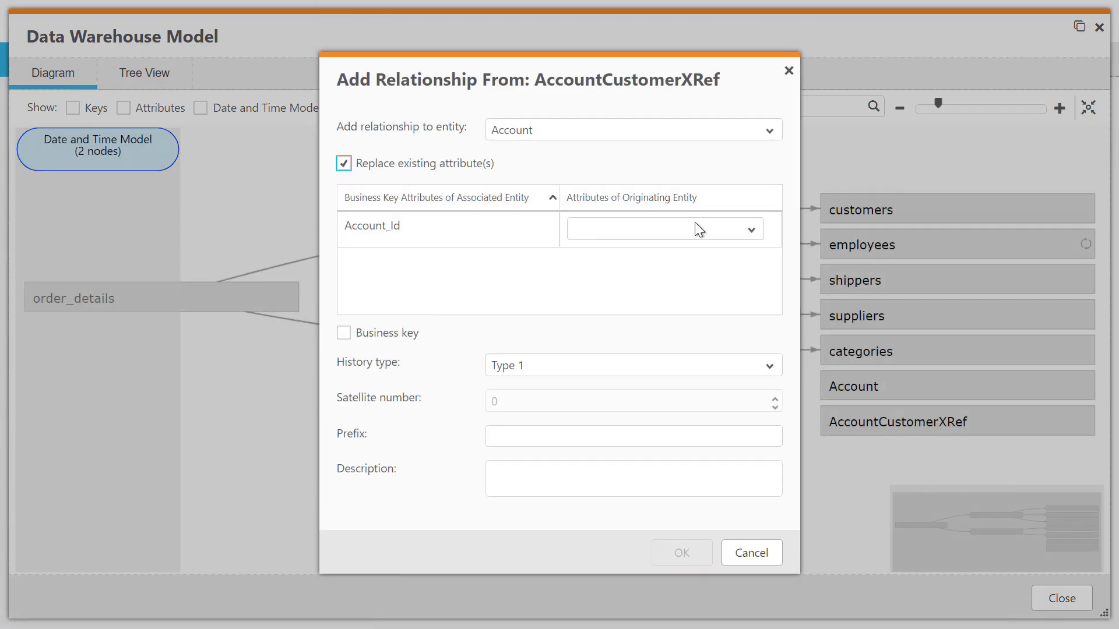
click(750, 232)
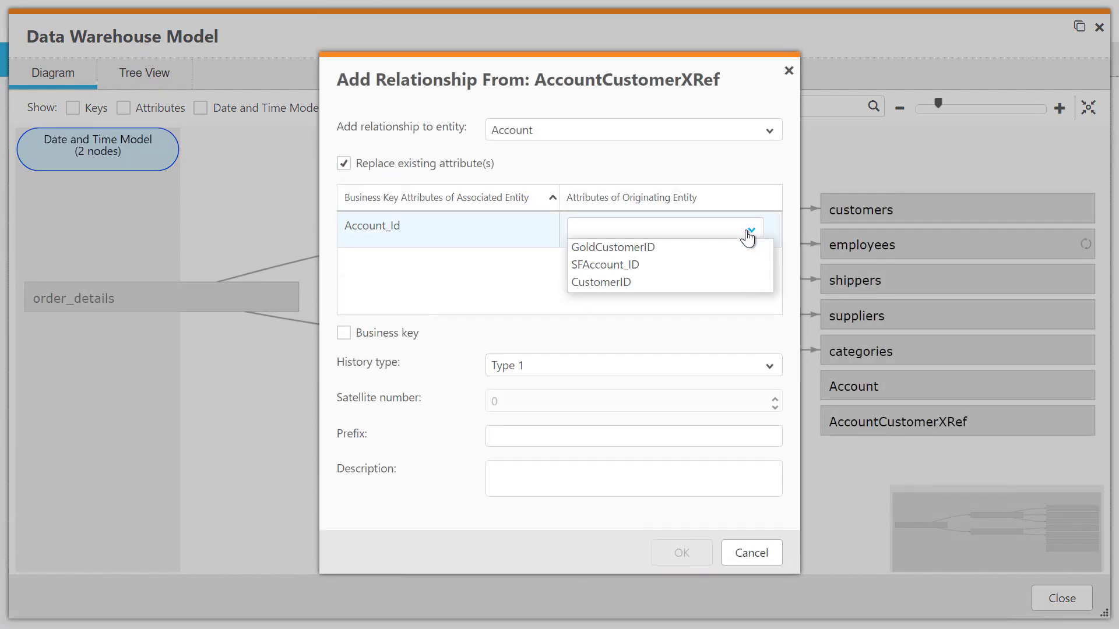
click(711, 277)
click(688, 554)
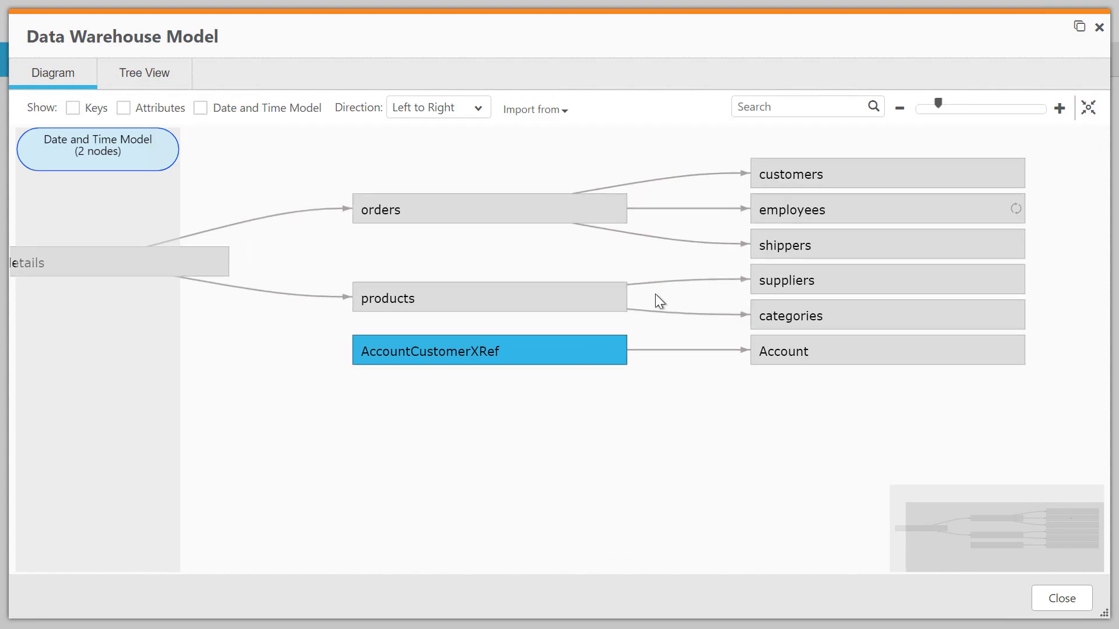
Relate AccountCustomerXRef to customers and orders to AccountCustomerXRef, then validate the data warehouse against the model.
drag(785, 174, 438, 356)
click(676, 553)
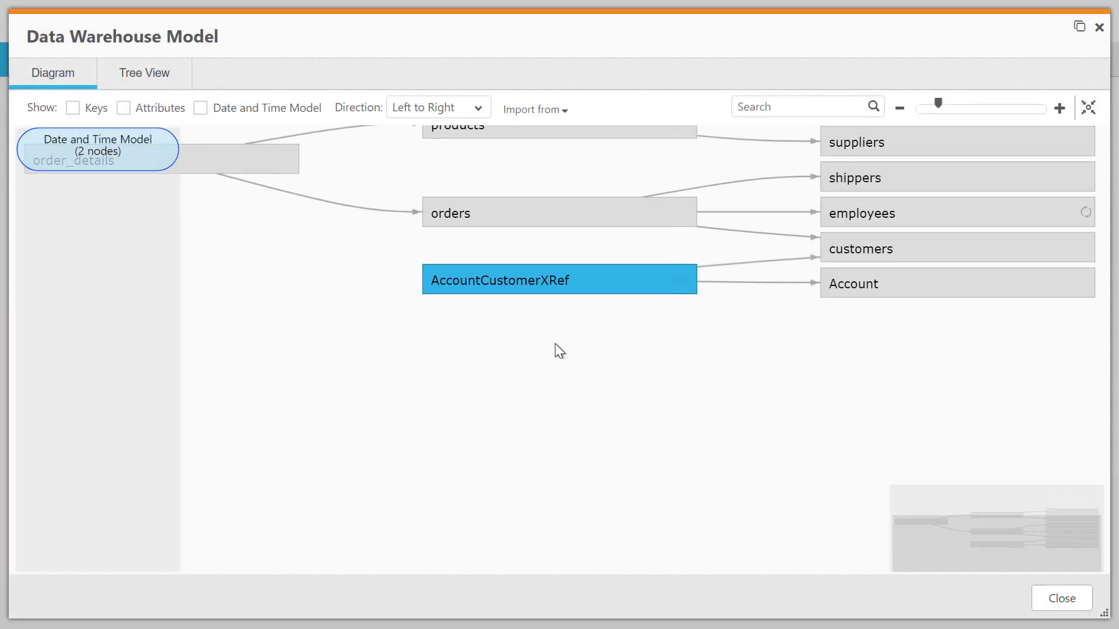
drag(539, 365, 541, 316)
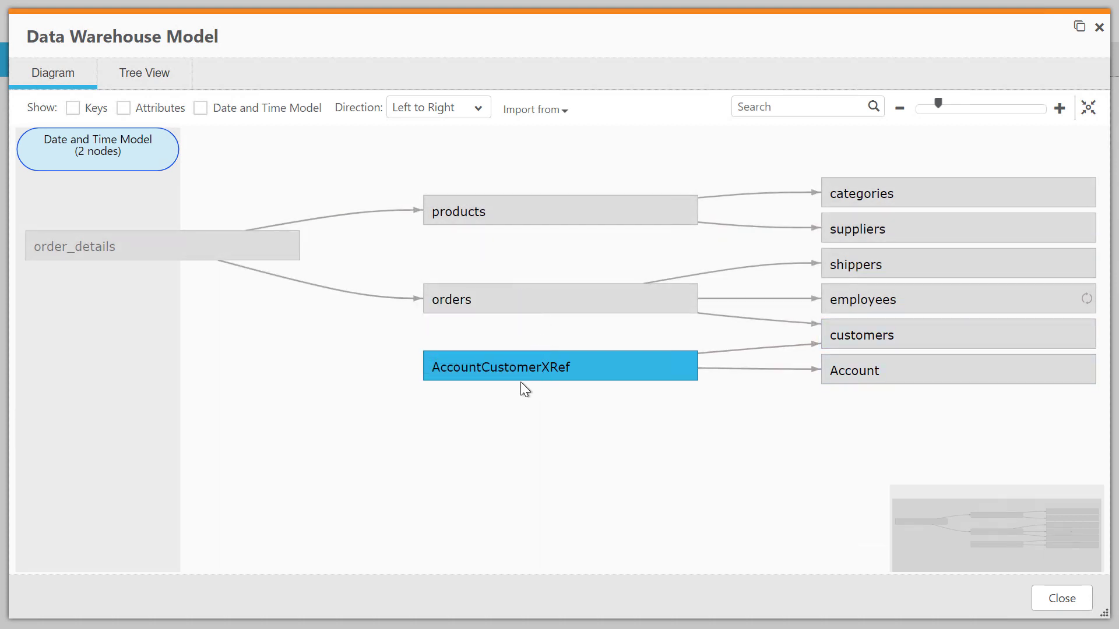
drag(516, 437, 505, 383)
drag(496, 311, 512, 254)
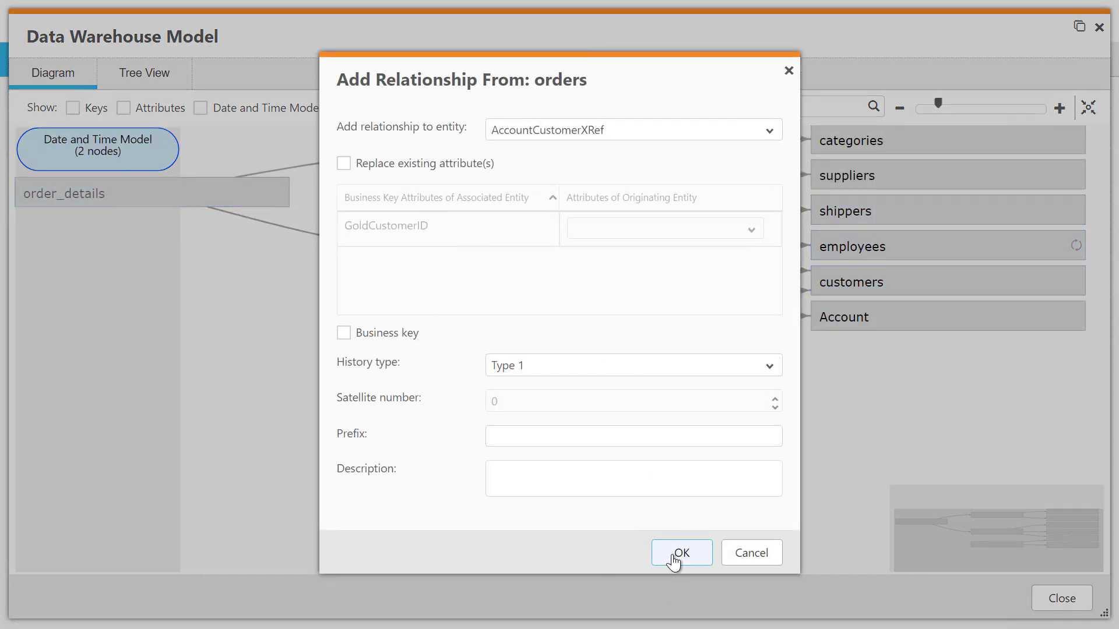
click(675, 555)
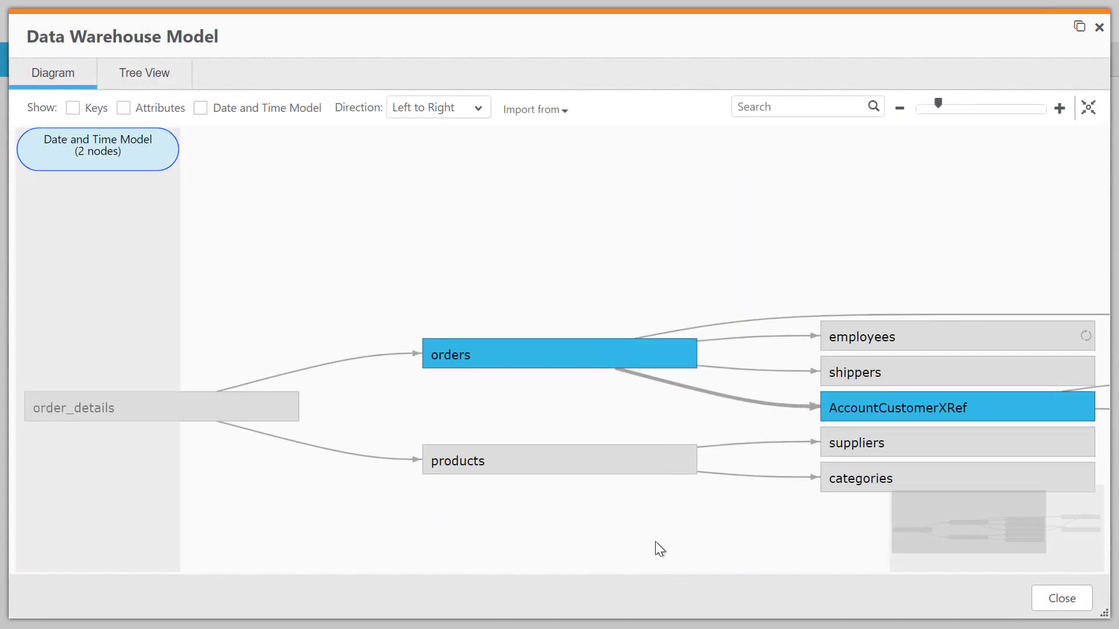
click(1047, 599)
click(787, 553)
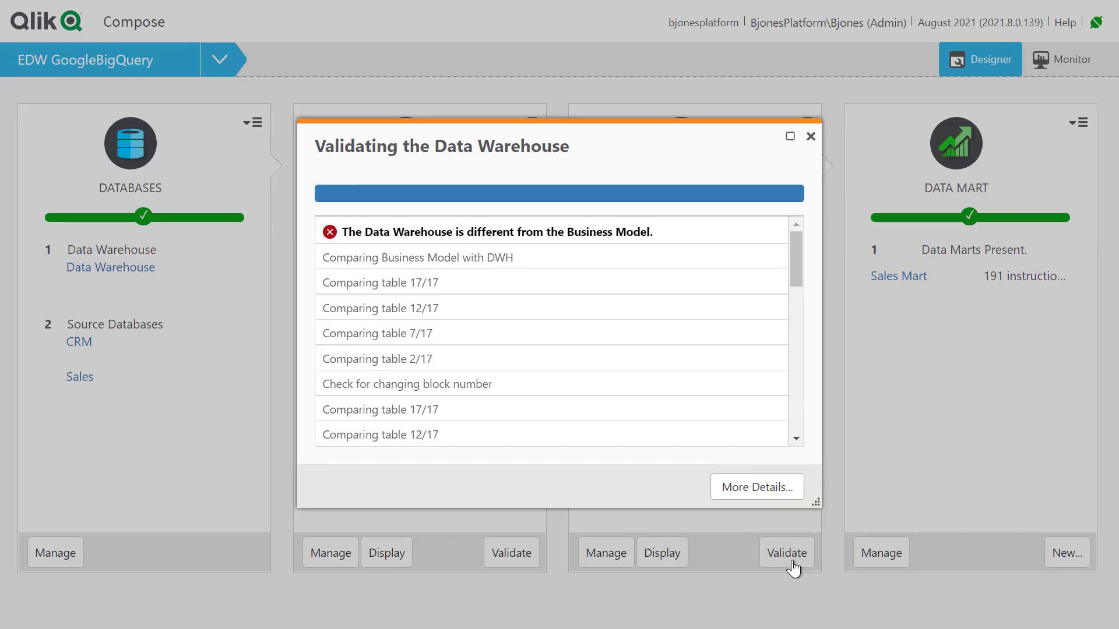
Open the Model and Data Warehouse Comparison Report listing the hubs to be added.
click(775, 489)
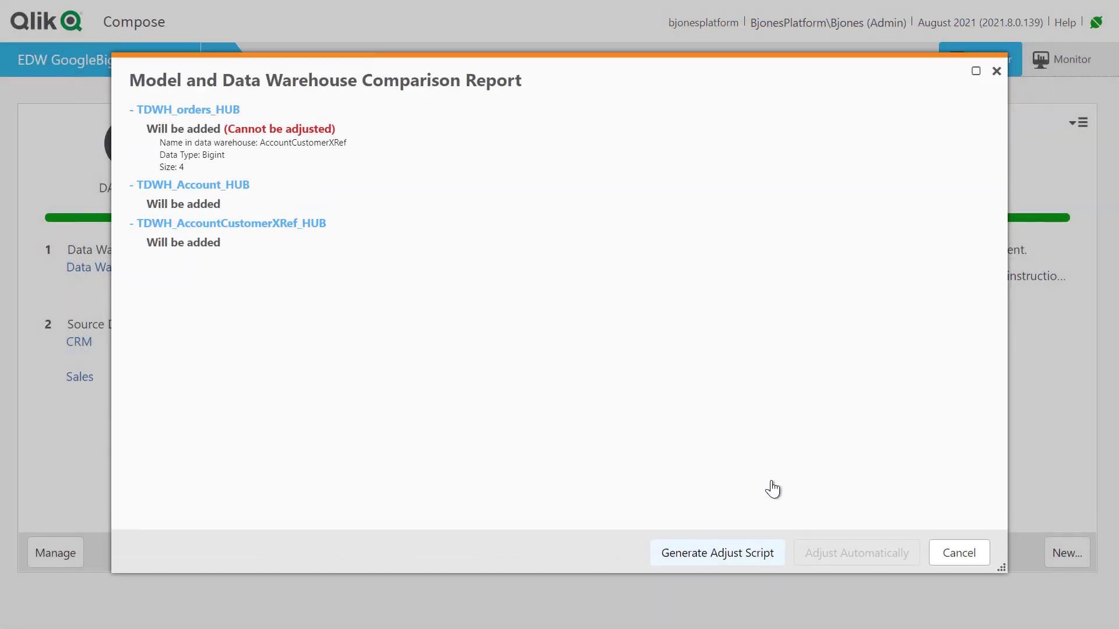